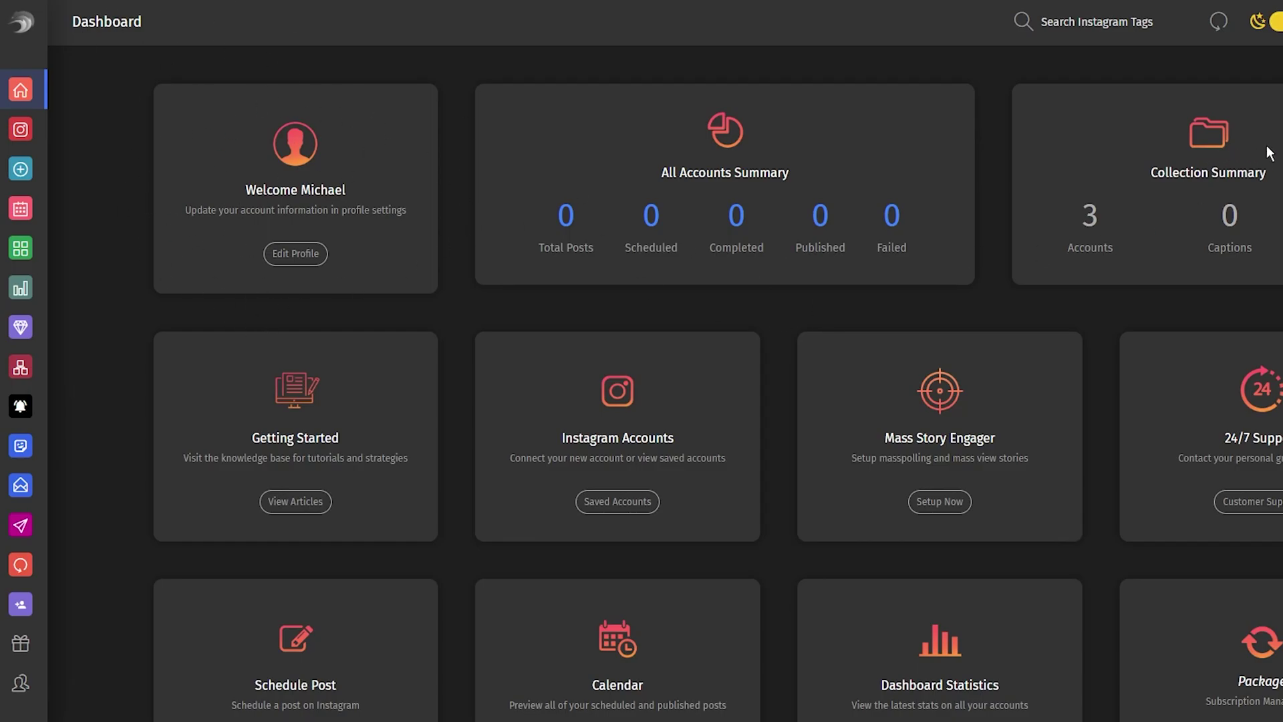
# Open the full "Dashboard: Now with Rocket Boosters!" news article from the notifications
pyautogui.click(1079, 25)
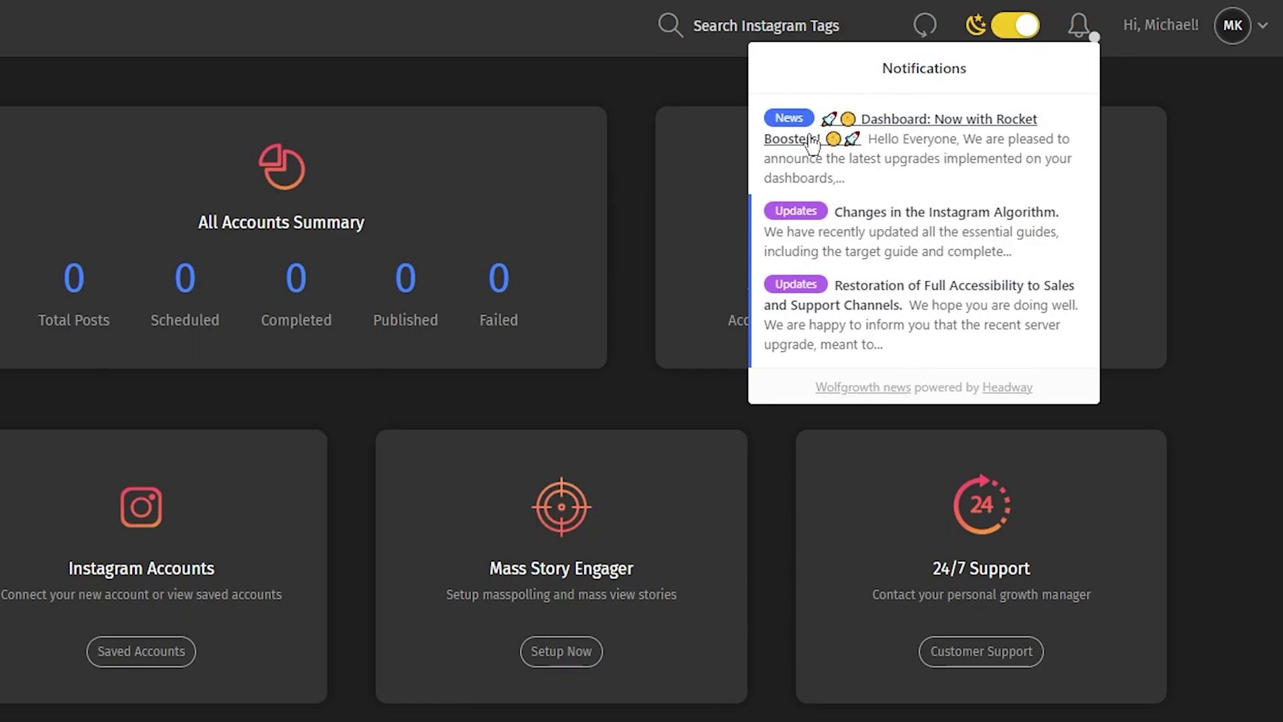
pyautogui.click(925, 136)
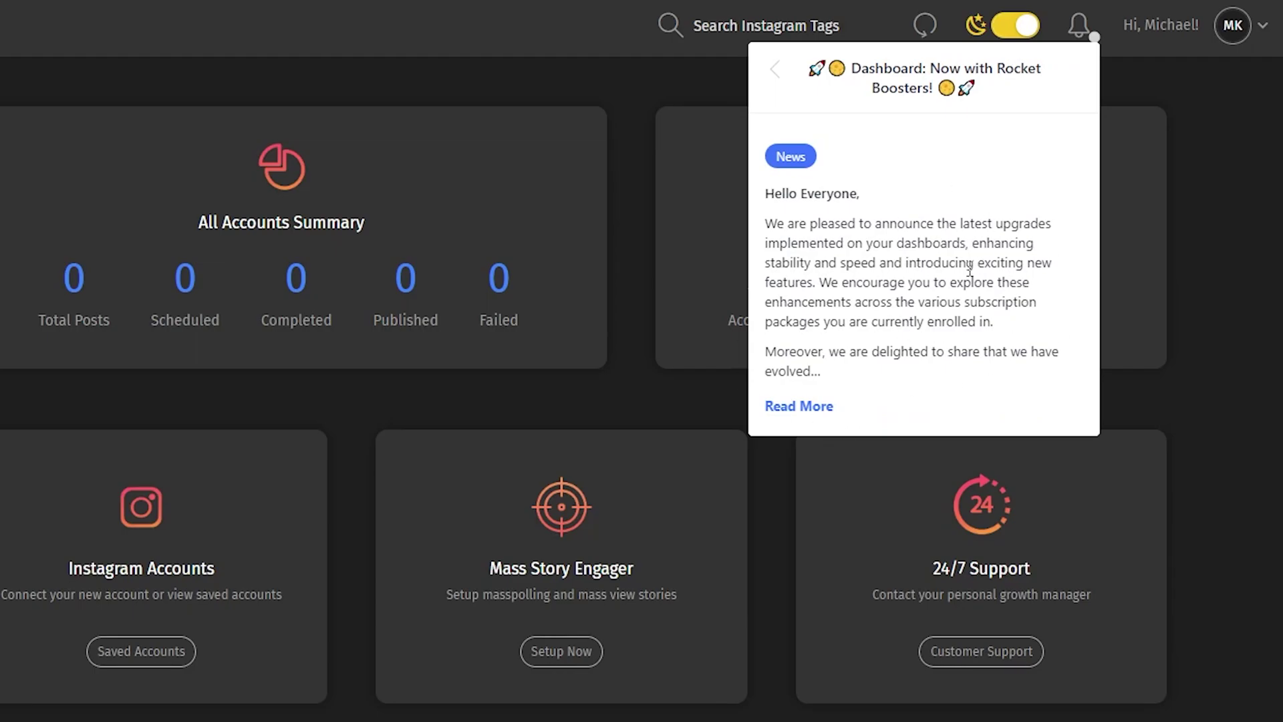
pyautogui.click(812, 405)
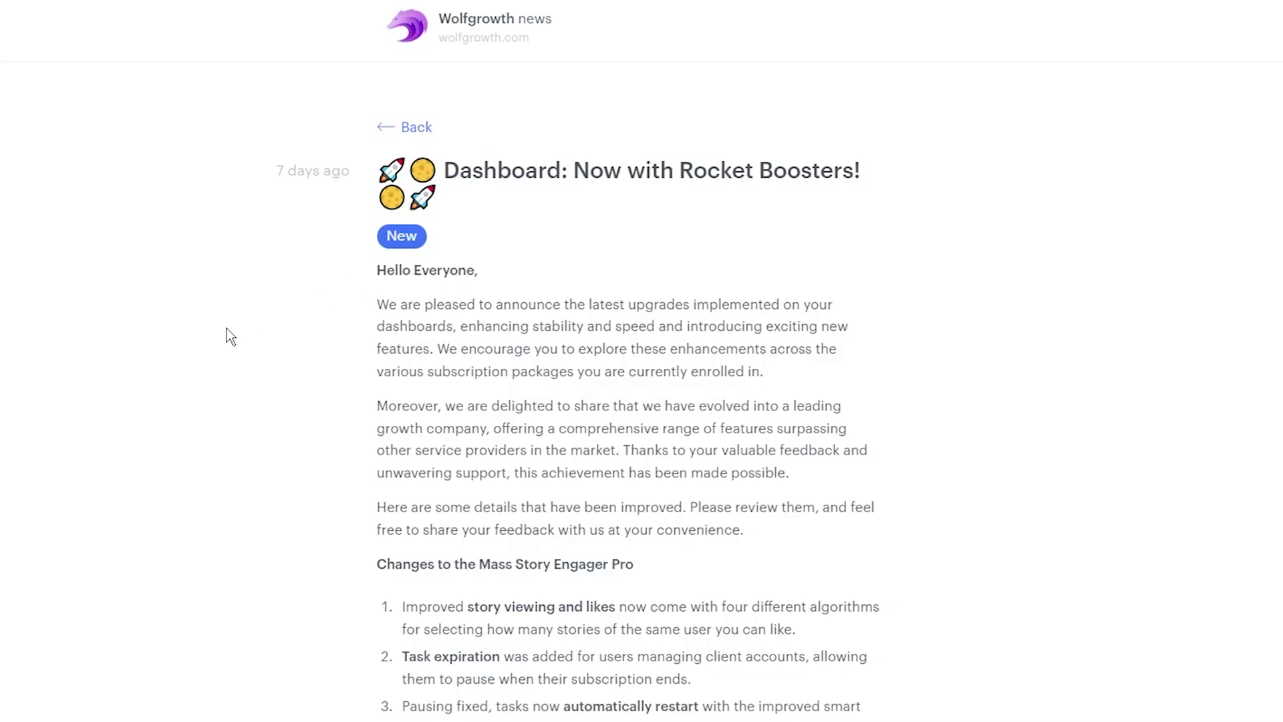
# Read through the article's update lists and highlight part of the item on paused tasks restarting automatically
pyautogui.scroll(-5, 94, 289)
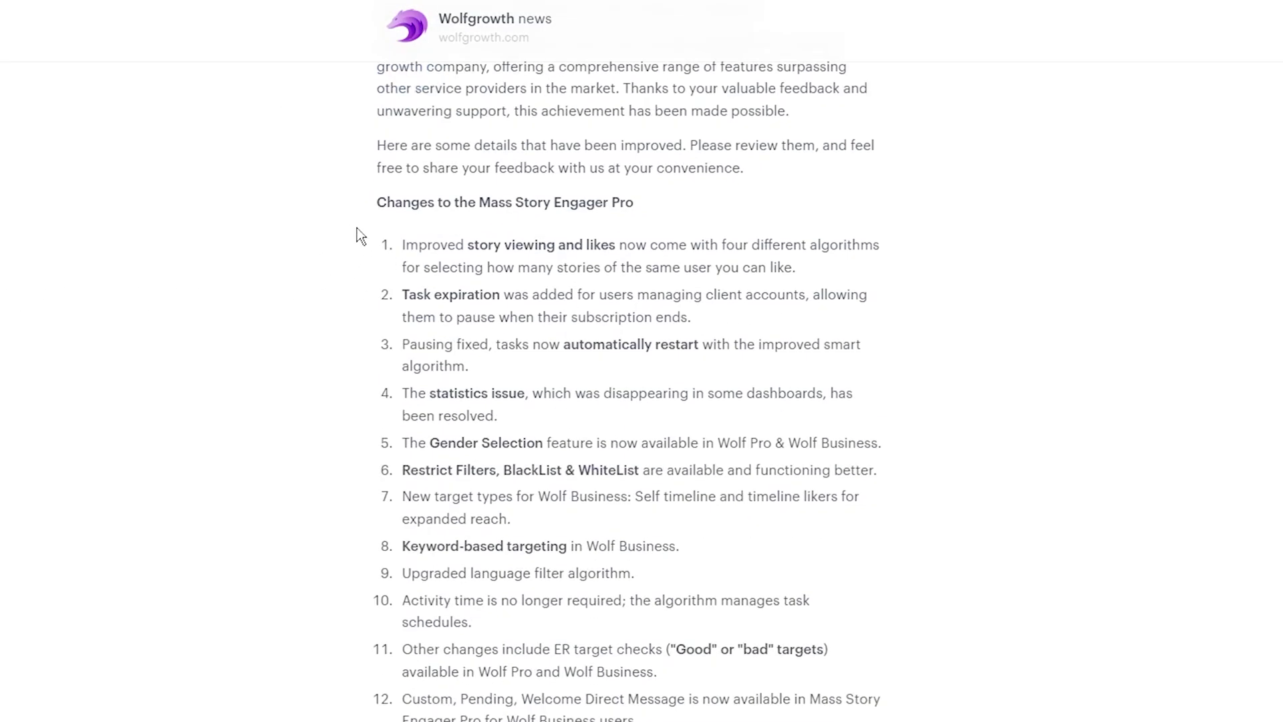
pyautogui.scroll(-4, 374, 238)
pyautogui.scroll(2, 381, 161)
pyautogui.scroll(-2, 381, 481)
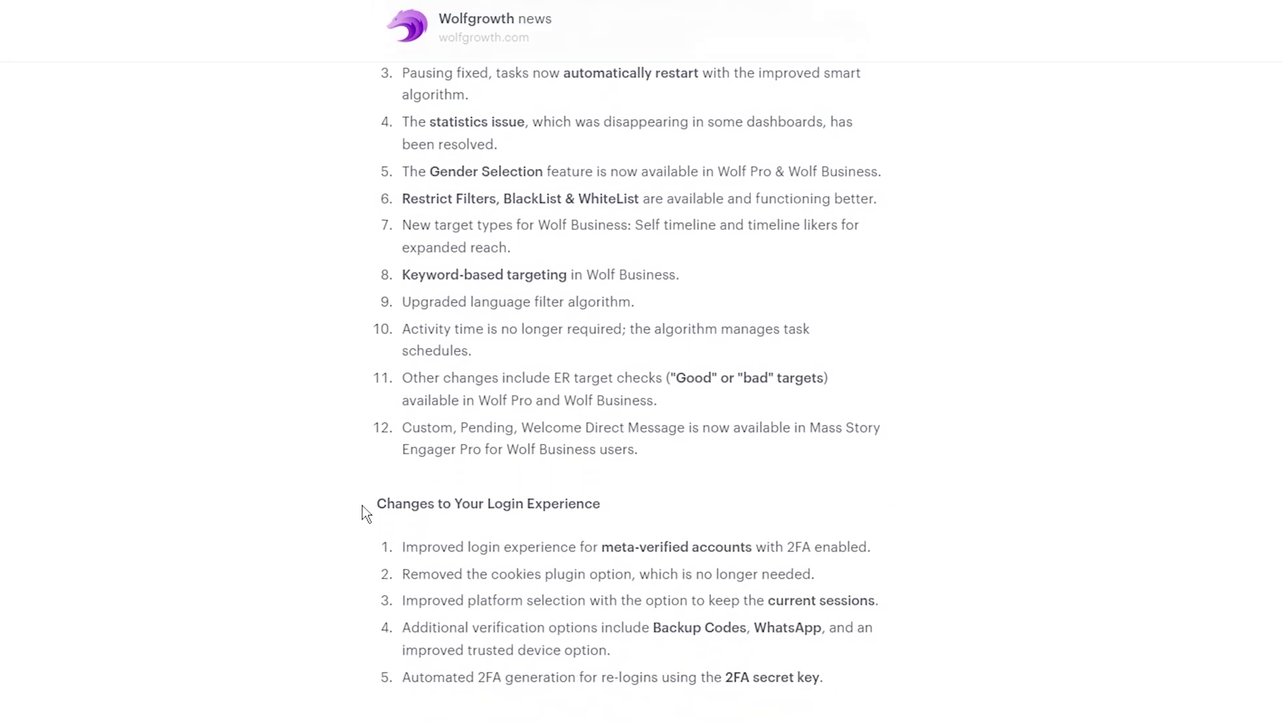
pyautogui.scroll(-5, 362, 505)
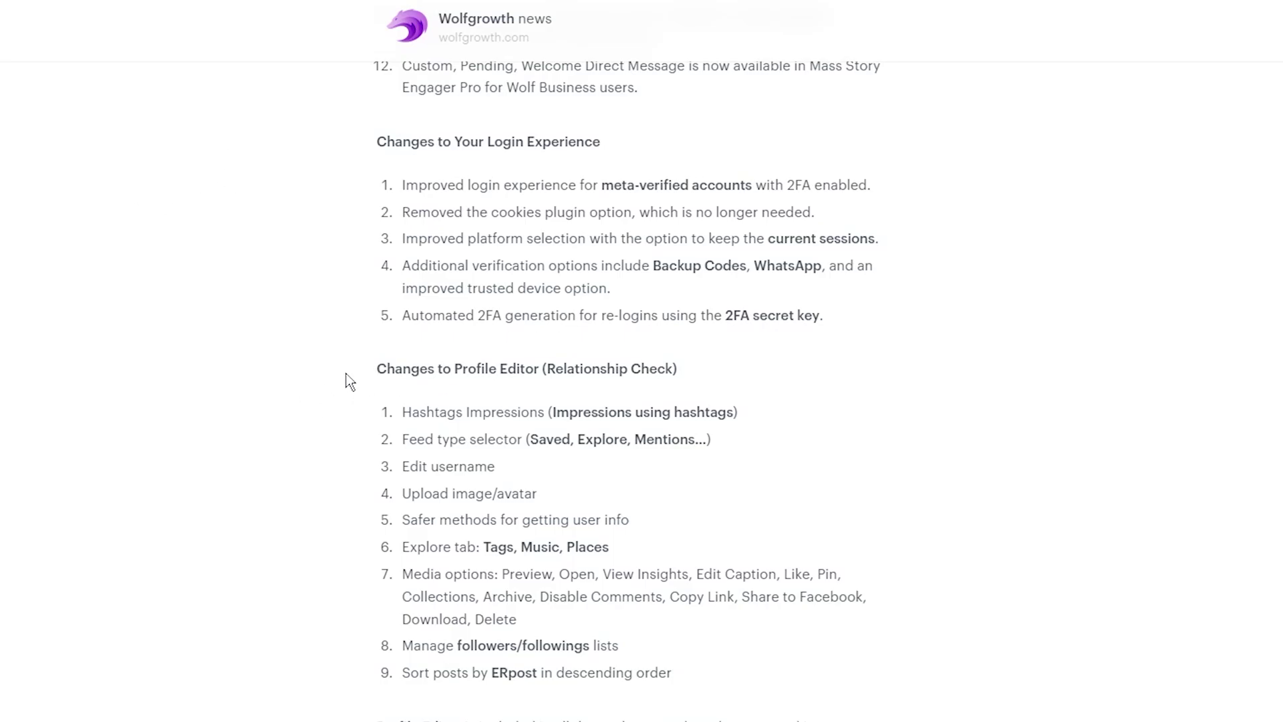
pyautogui.scroll(8, 368, 385)
pyautogui.scroll(-1, 384, 398)
pyautogui.scroll(2, 391, 378)
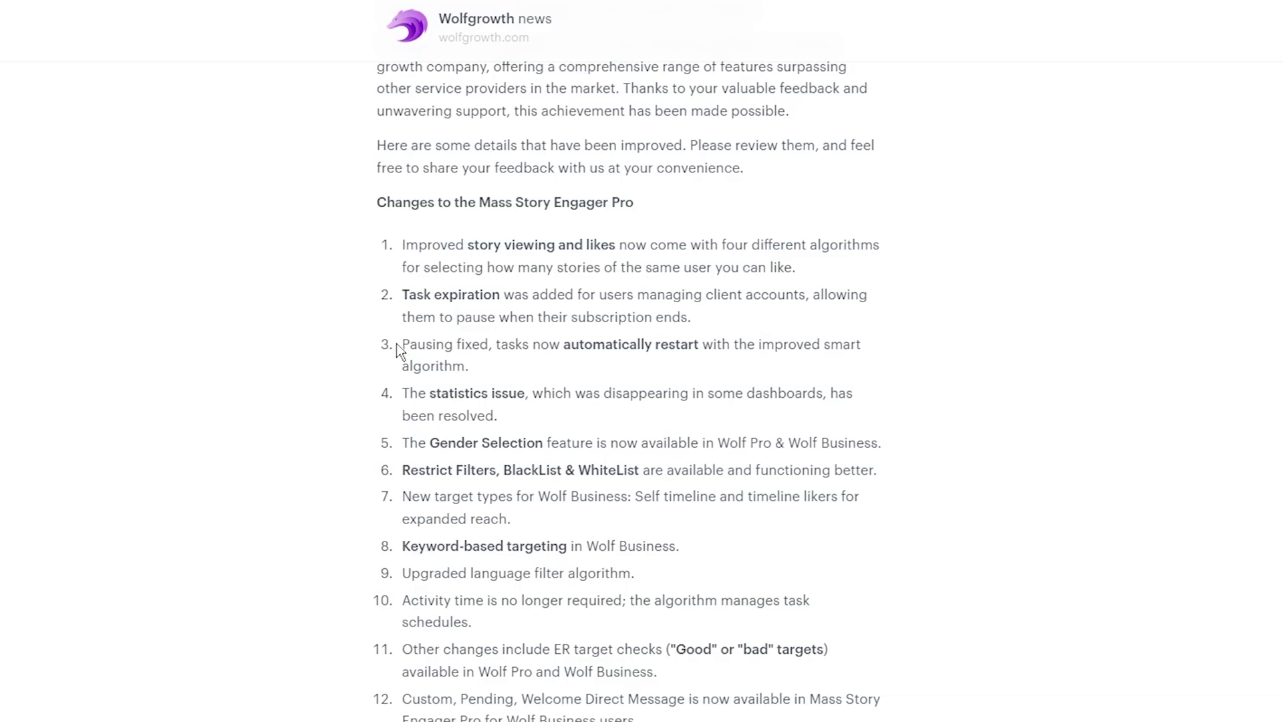
pyautogui.moveTo(403, 345); pyautogui.dragTo(500, 349)
pyautogui.click(509, 367)
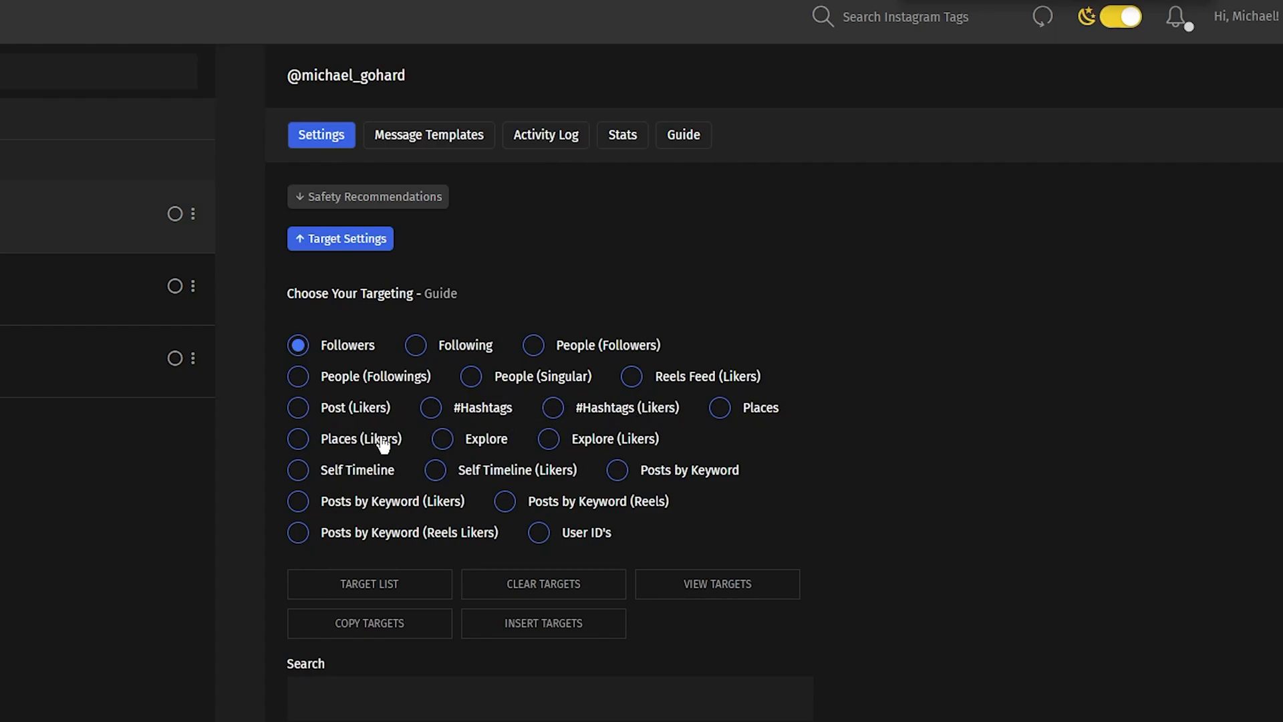
# Select Posts by Keyword as the targeting type and view its dialog for inserting a targets list
pyautogui.click(617, 470)
pyautogui.scroll(-3, 895, 431)
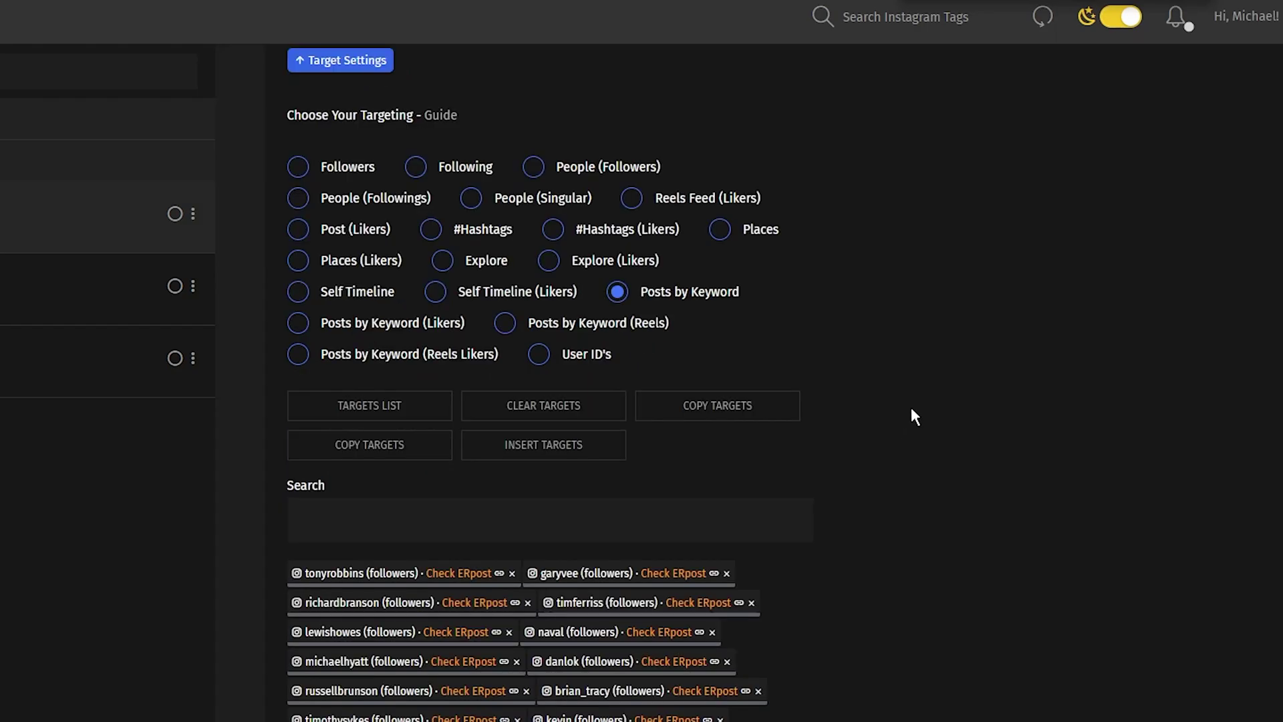
pyautogui.click(346, 519)
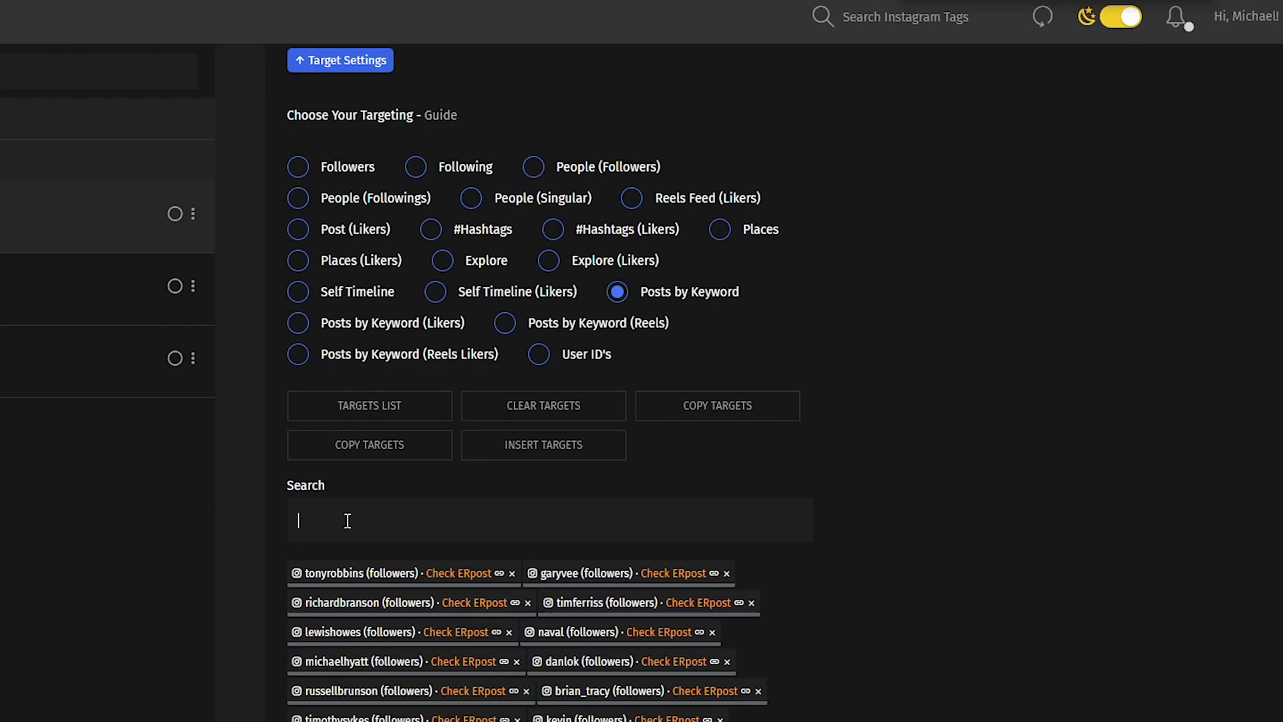
pyautogui.click(412, 420)
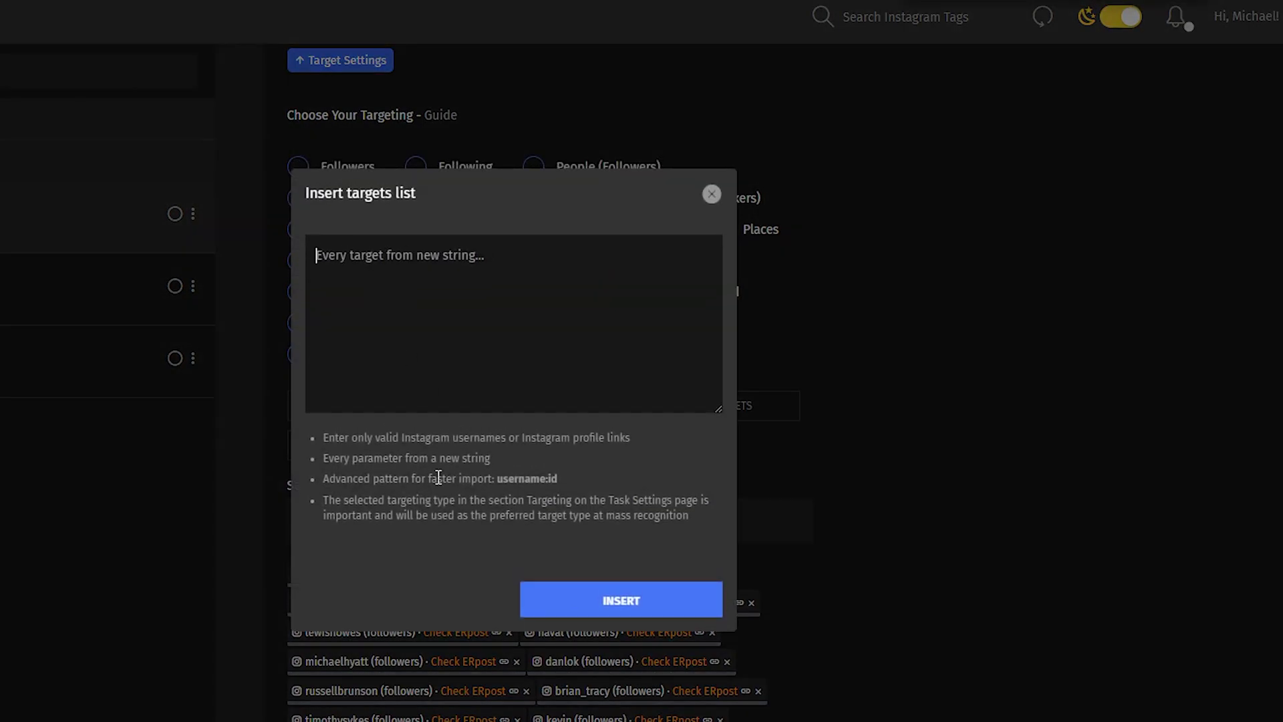
pyautogui.click(712, 194)
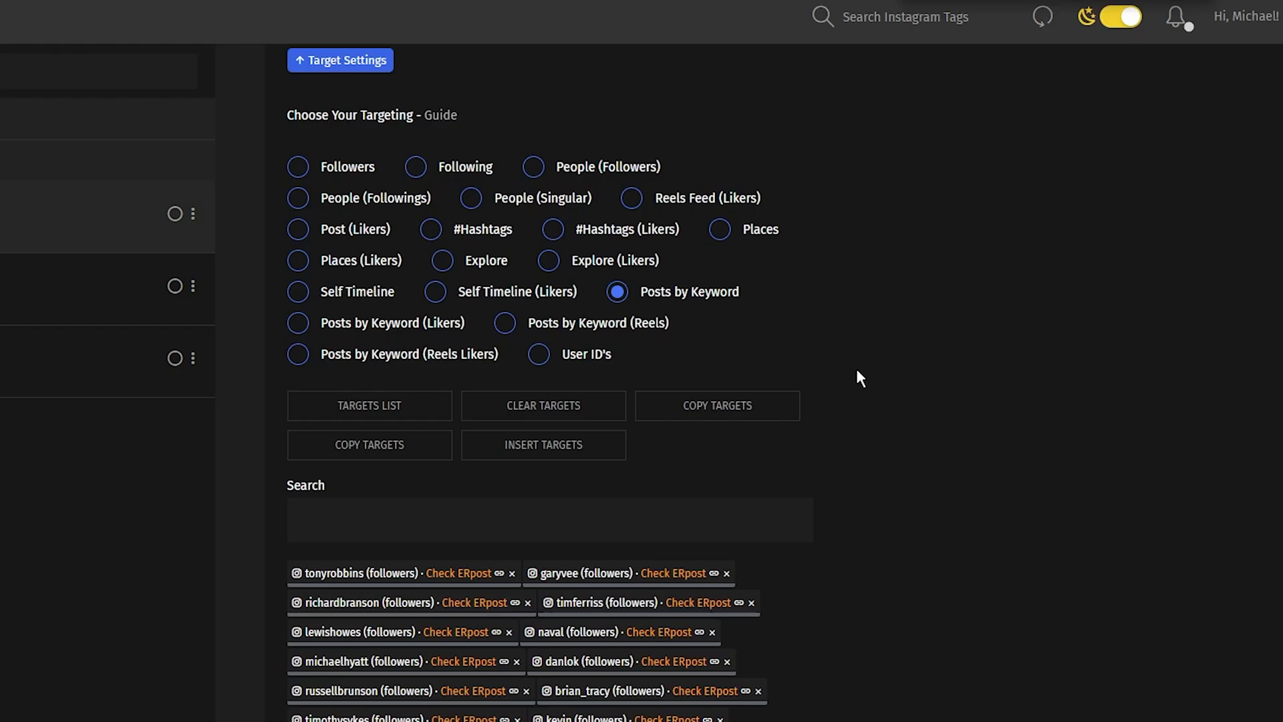
# Switch the targeting to User ID's and check the ERpost of the lewishowes and tonyrobbins targets
pyautogui.click(539, 356)
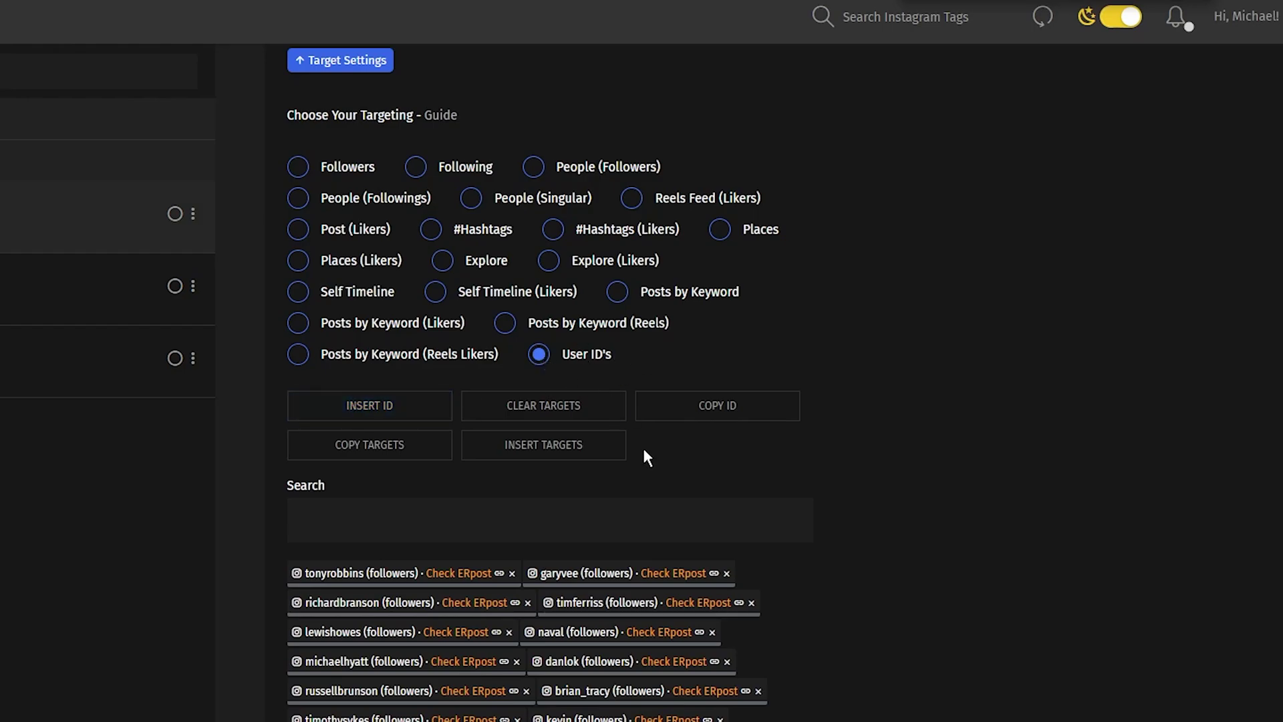
pyautogui.scroll(-4, 909, 430)
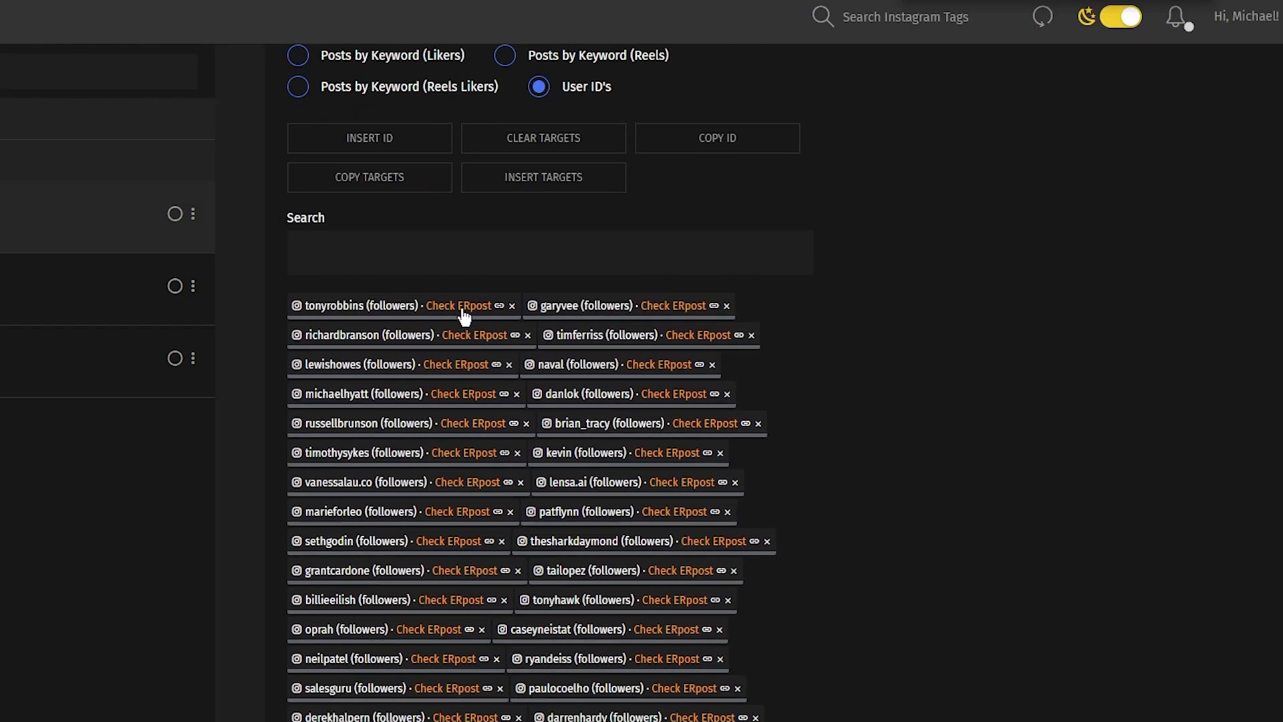
pyautogui.click(457, 366)
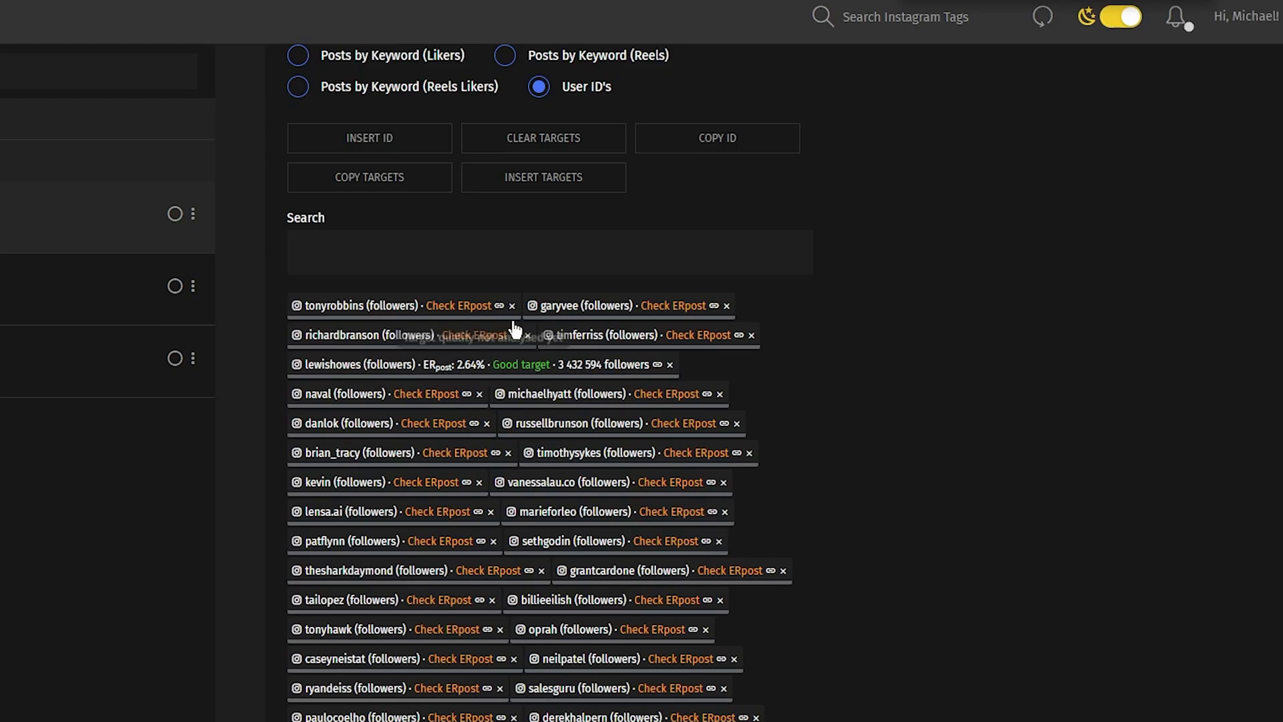
pyautogui.click(461, 309)
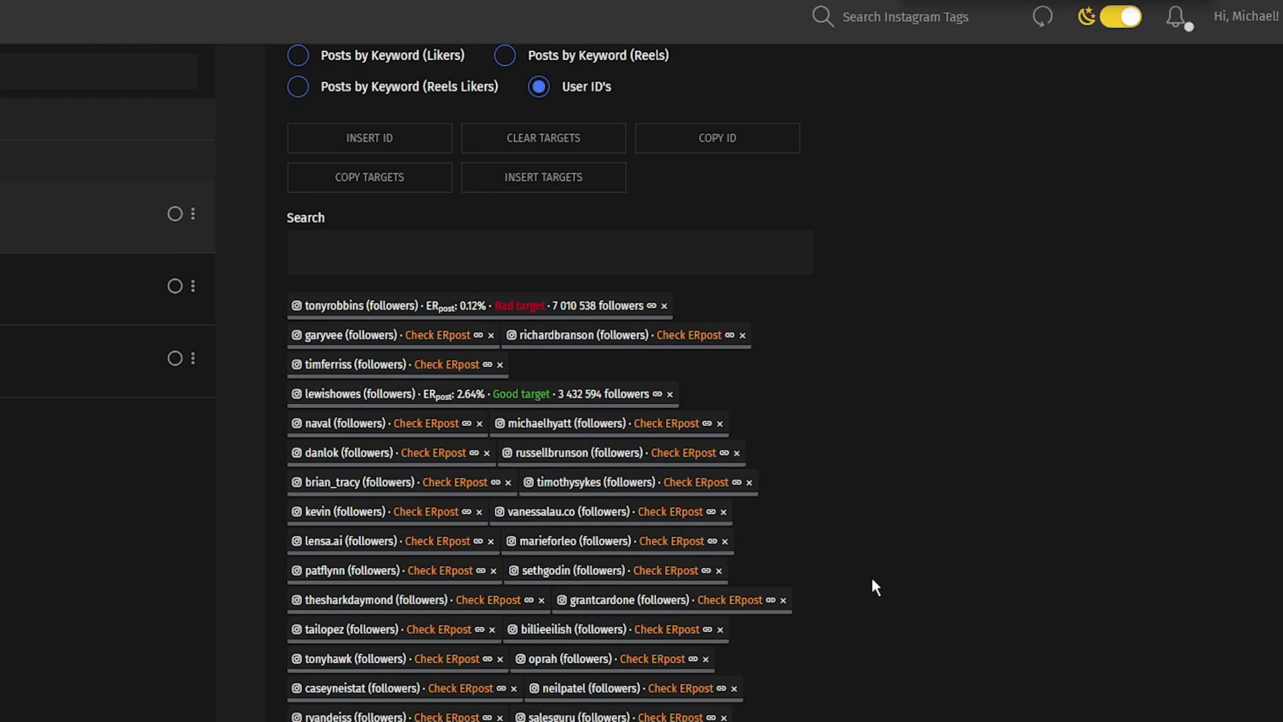
# Look over the target list and story reaction settings, and expand the Gender Selection section
pyautogui.scroll(-5, 872, 580)
pyautogui.scroll(5, 611, 575)
pyautogui.scroll(-5, 812, 563)
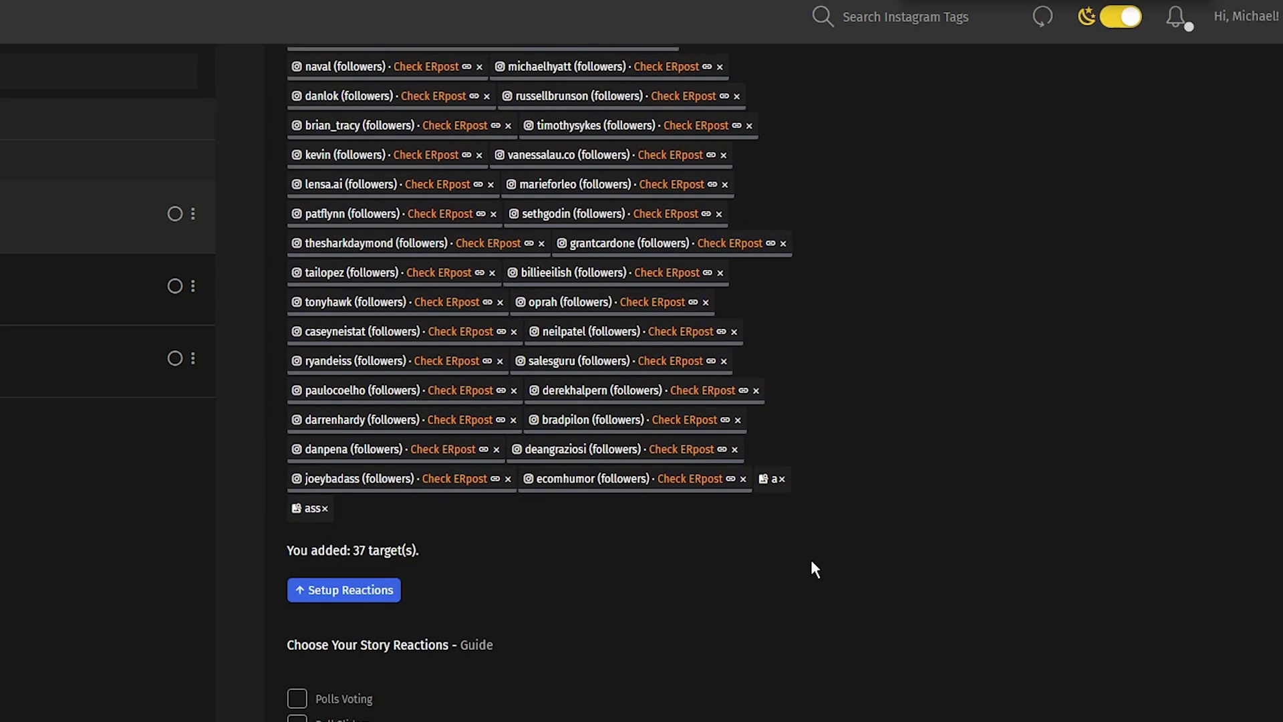
pyautogui.scroll(-8, 616, 467)
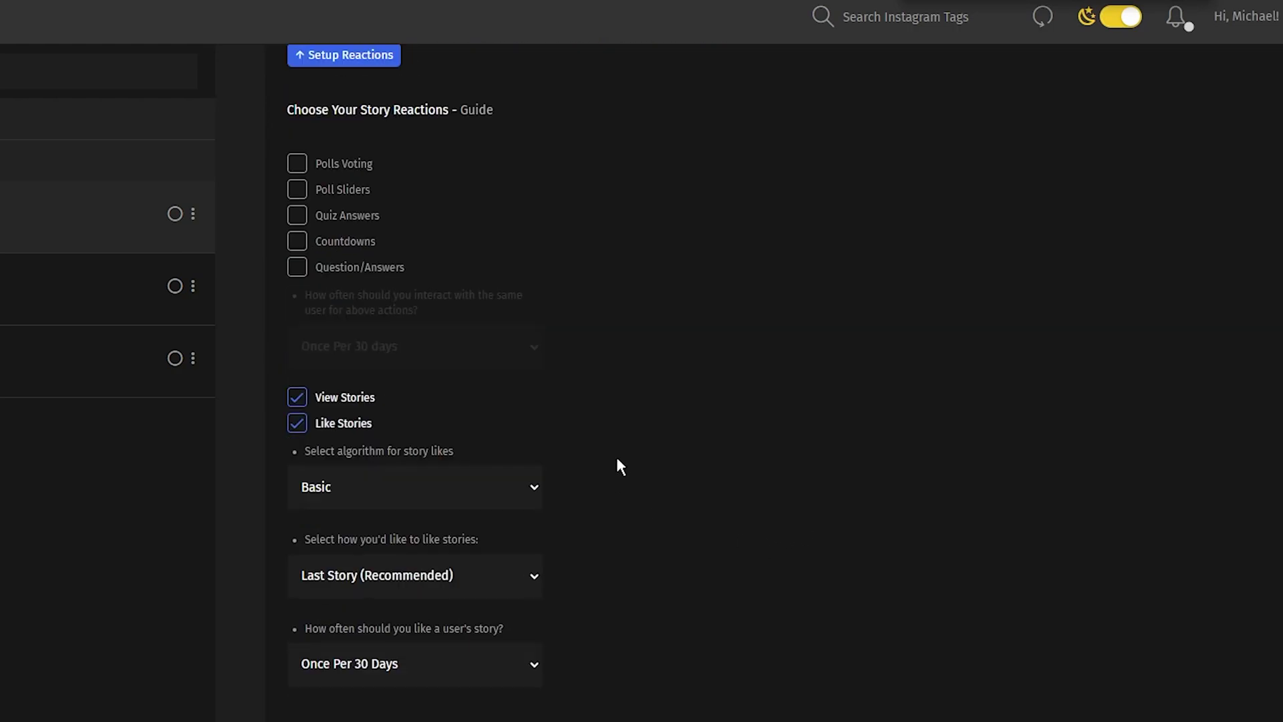
pyautogui.scroll(-6, 693, 327)
pyautogui.click(1182, 0)
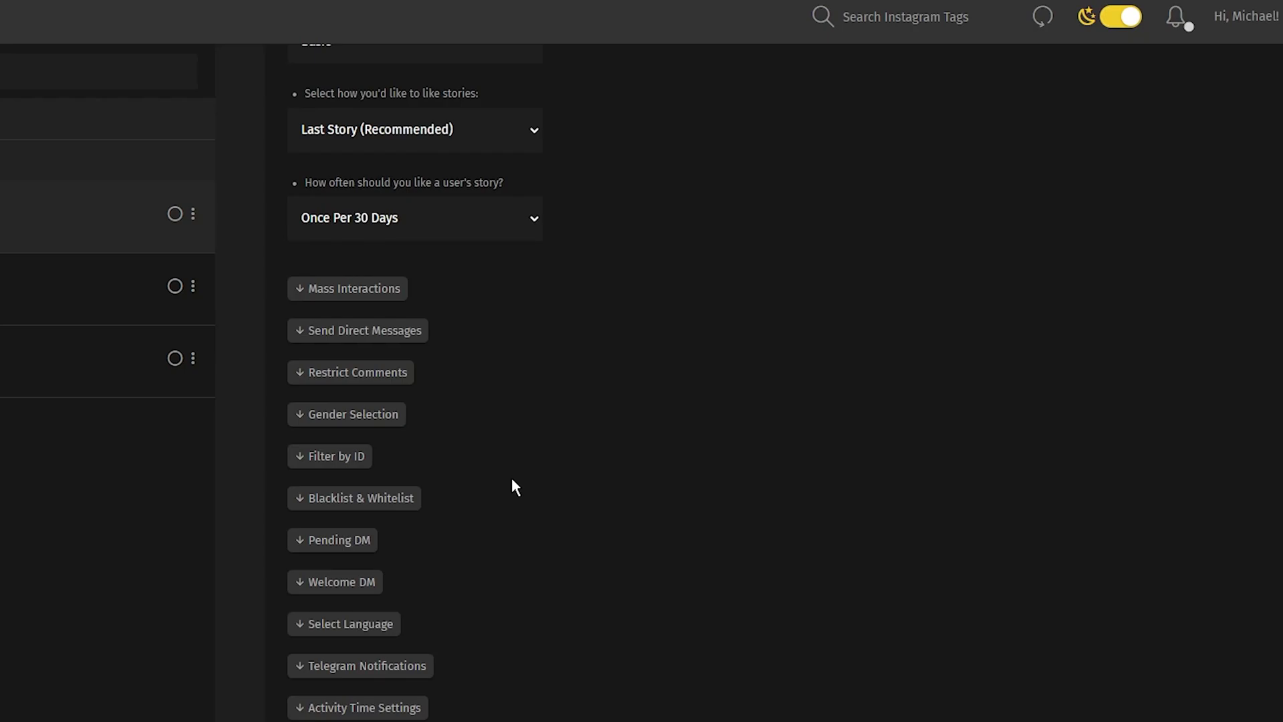
pyautogui.click(354, 415)
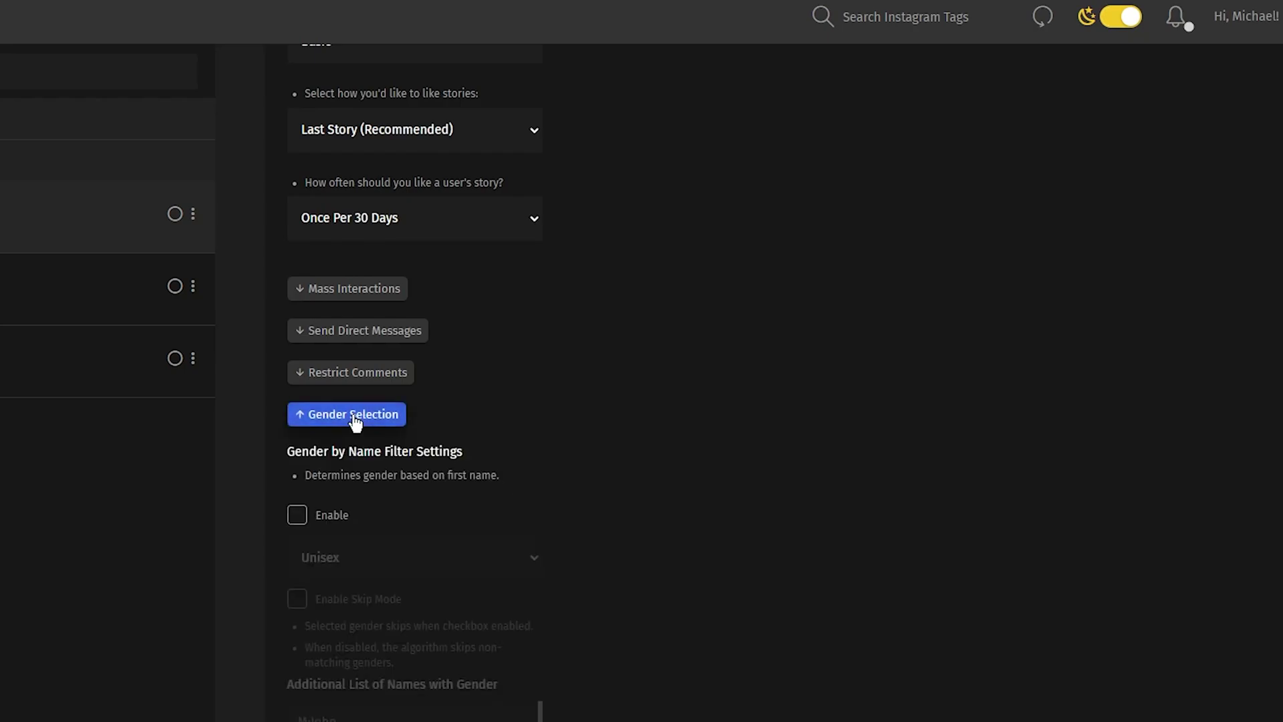
pyautogui.scroll(-2, 321, 511)
pyautogui.scroll(-2, 320, 511)
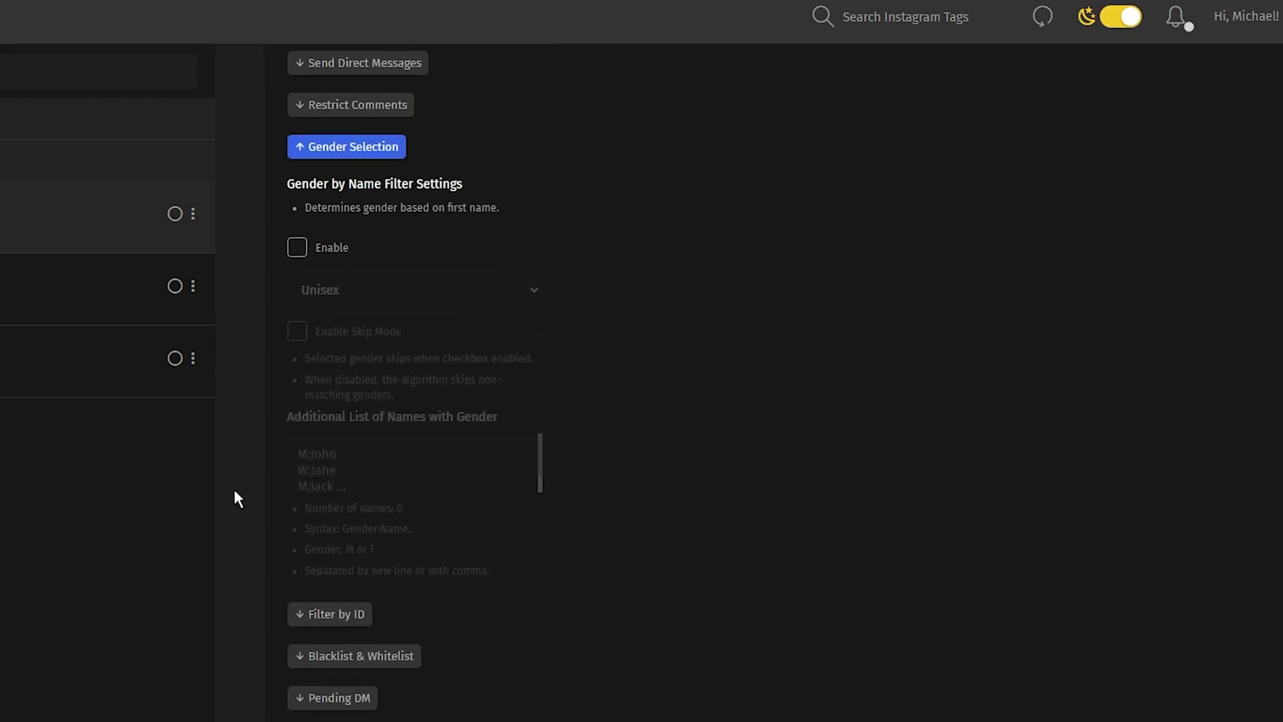
# Enable the Gender by Name filter and inspect its gender choices and additional names list
pyautogui.click(297, 249)
pyautogui.click(439, 282)
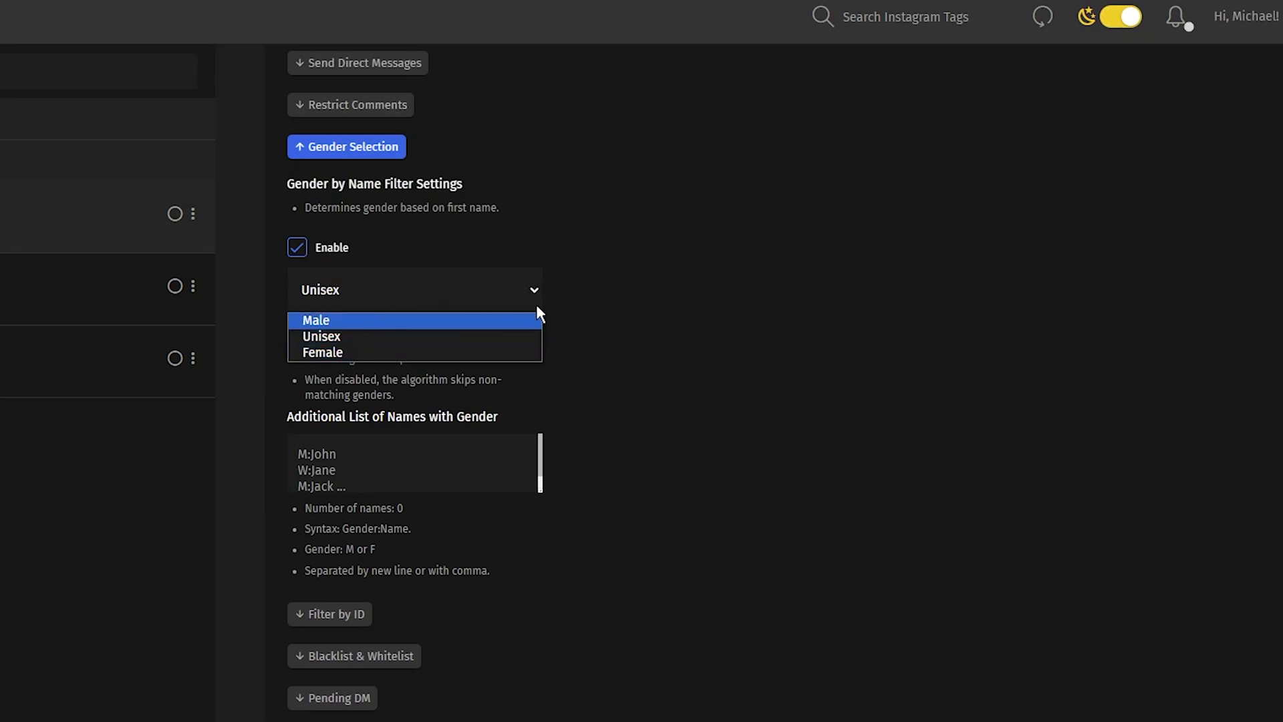
pyautogui.click(801, 271)
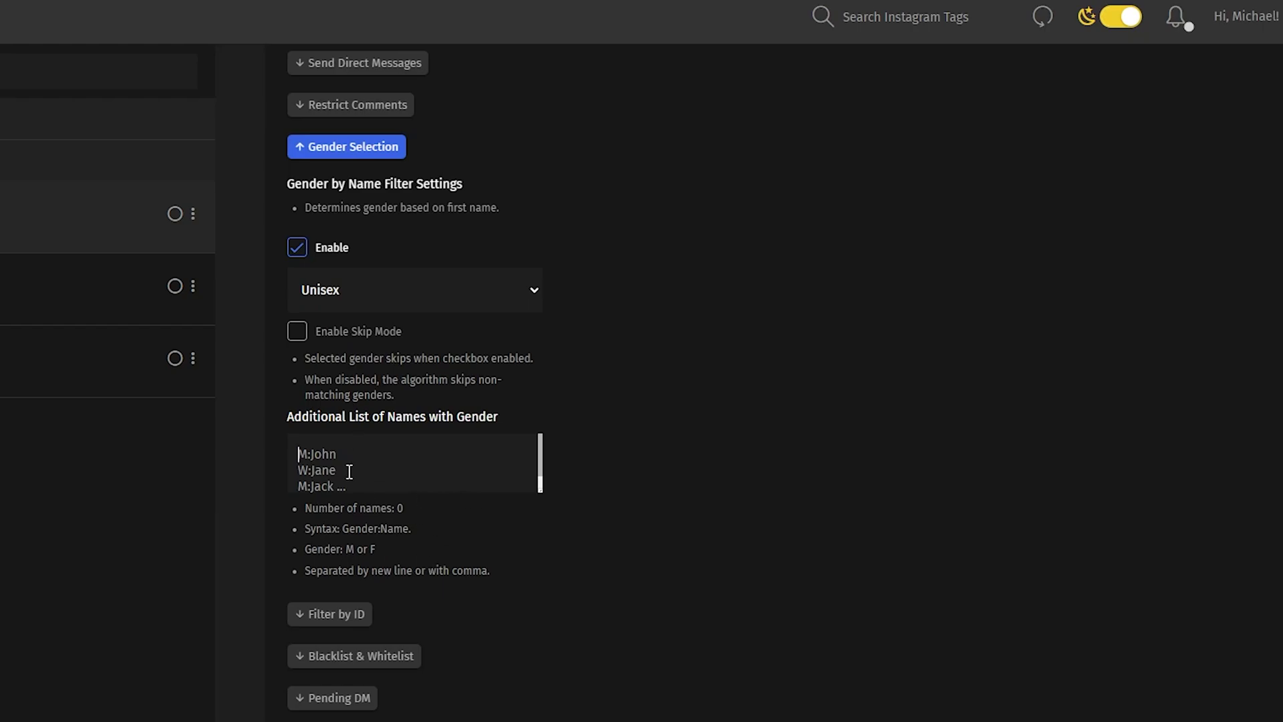
pyautogui.click(375, 462)
pyautogui.scroll(1, 401, 464)
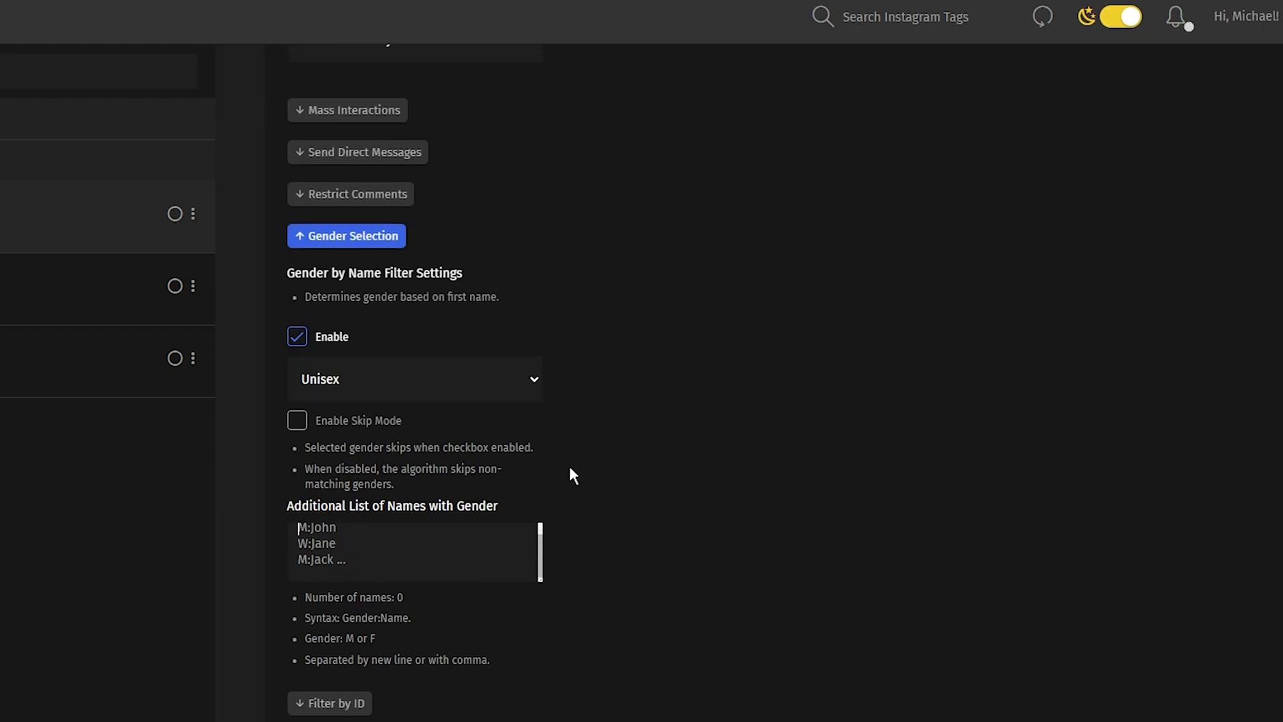
pyautogui.click(299, 342)
pyautogui.click(298, 342)
# Review the activity time item and the "Changes to Your Login Experience" section in the news article
pyautogui.scroll(-2, 618, 468)
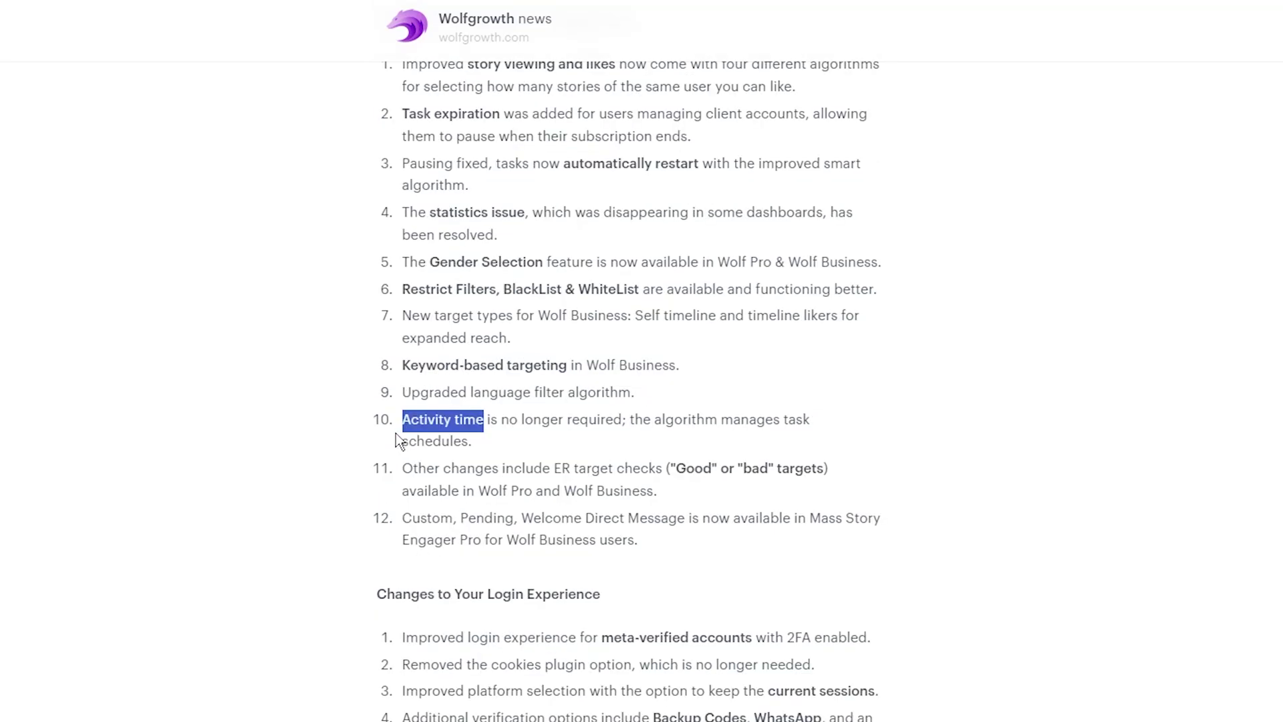
pyautogui.click(350, 436)
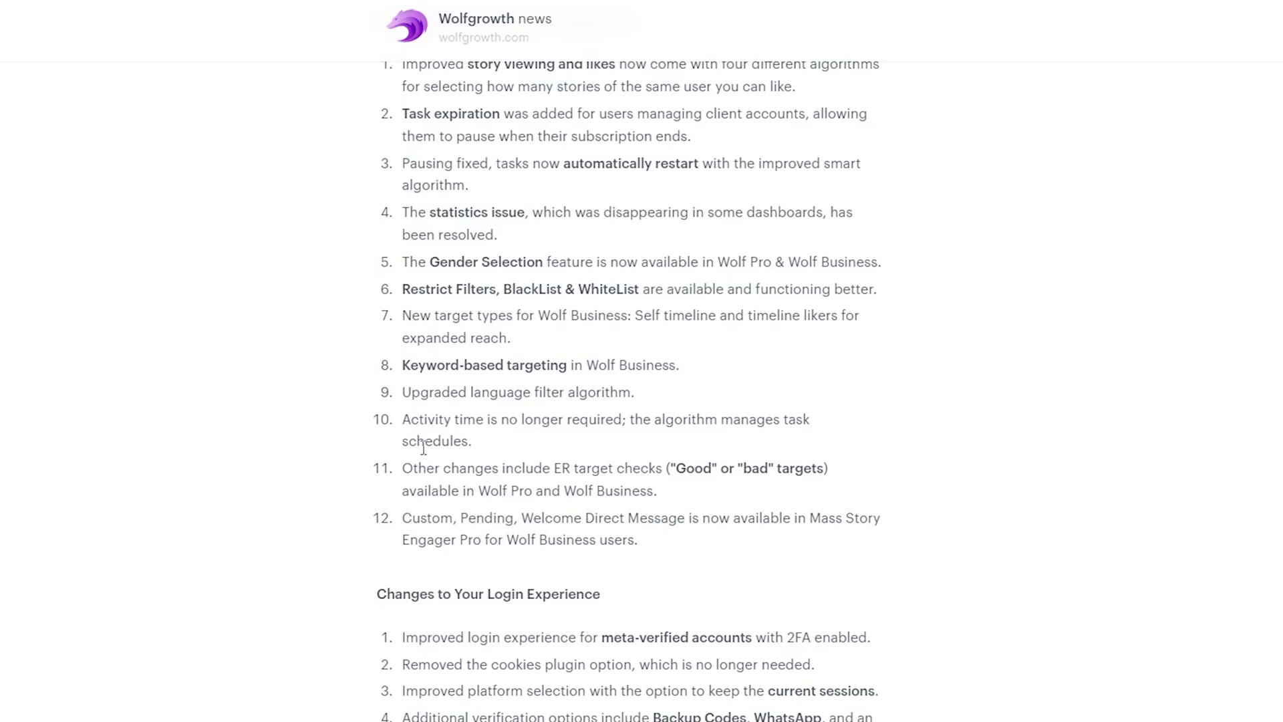
pyautogui.scroll(-5, 518, 455)
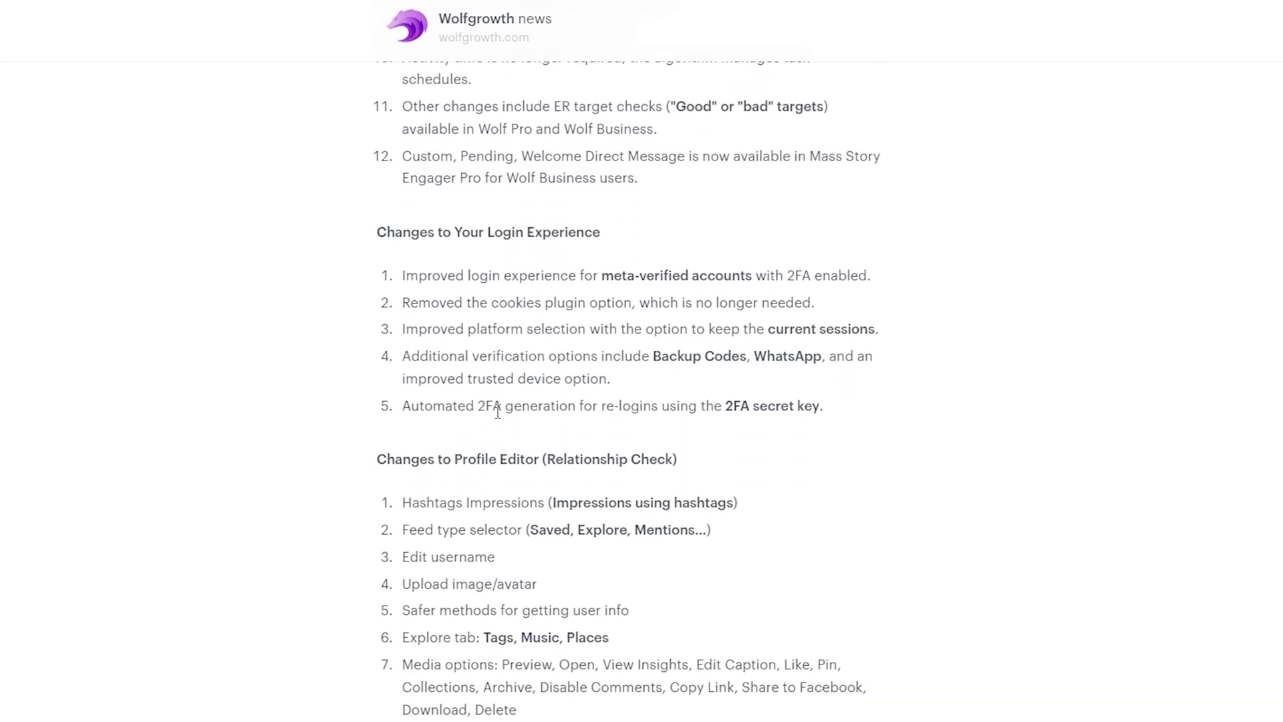
pyautogui.scroll(-4, 499, 413)
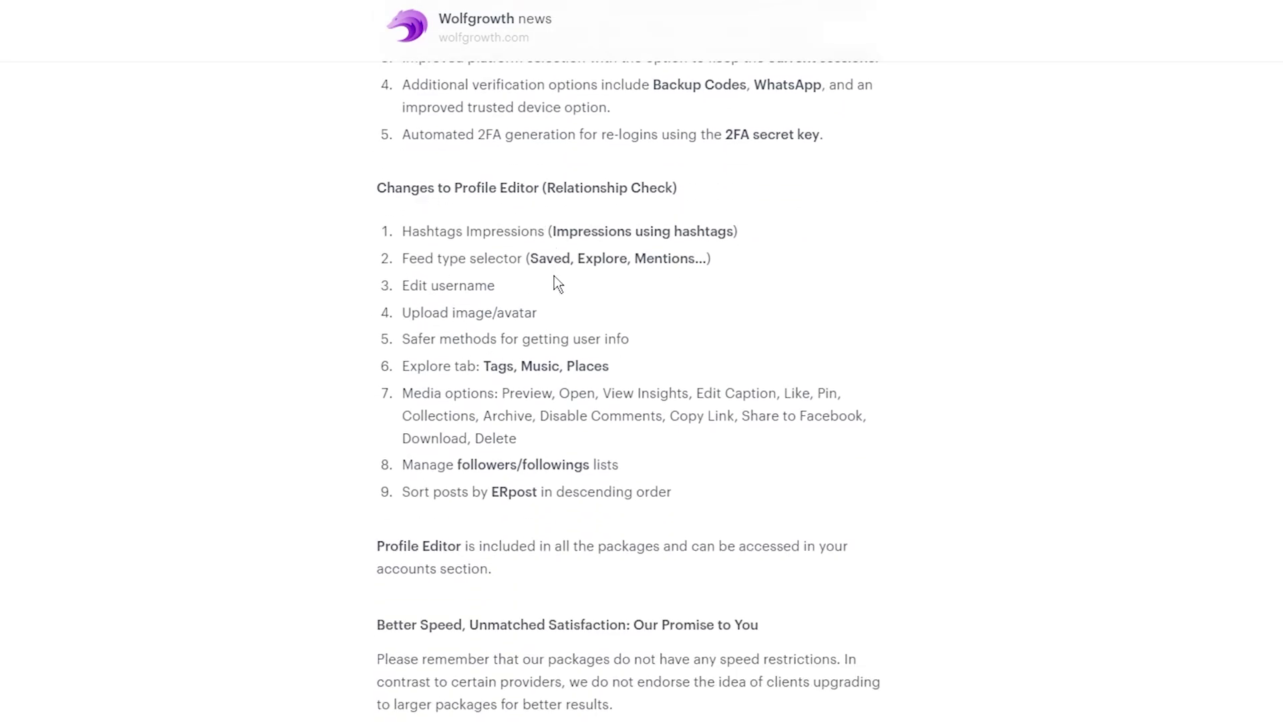
pyautogui.scroll(4, 555, 274)
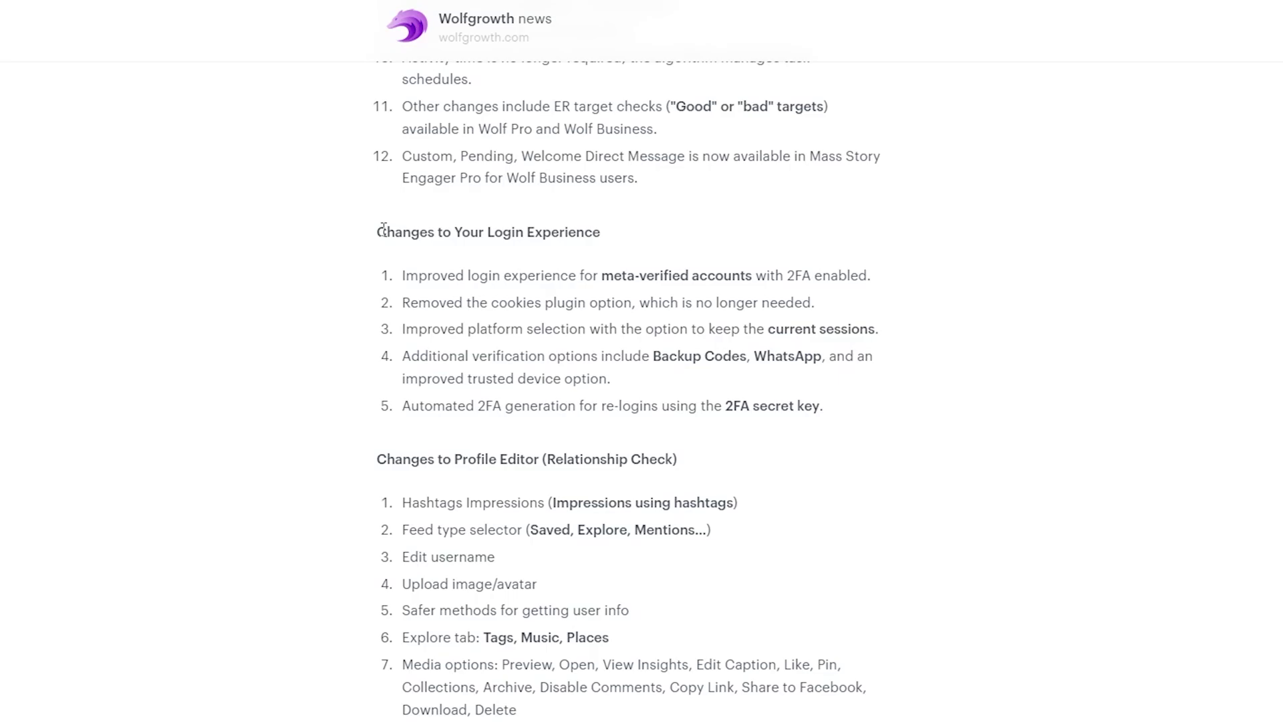
pyautogui.scroll(1, 384, 225)
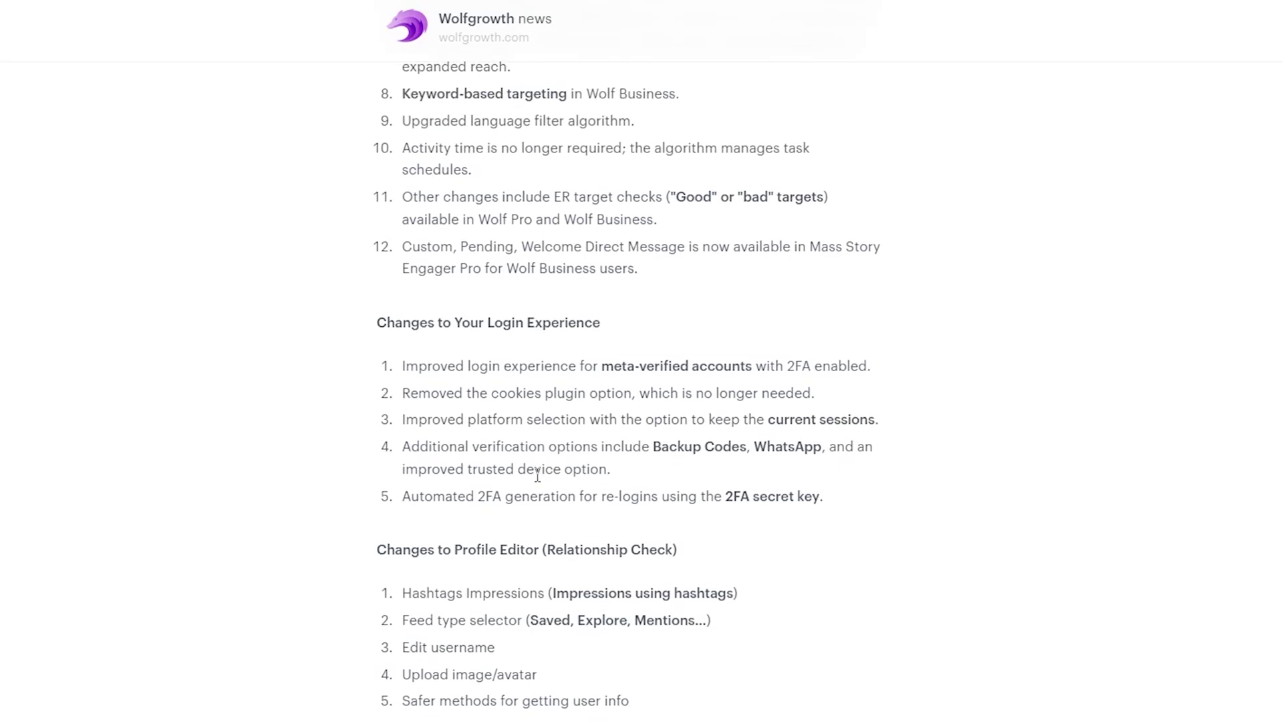
pyautogui.moveTo(402, 366); pyautogui.dragTo(668, 469)
pyautogui.click(783, 494)
# Review the "Changes to Profile Editor (Relationship Check)" section, highlighting the username, avatar and followers/followings items
pyautogui.scroll(-4, 281, 521)
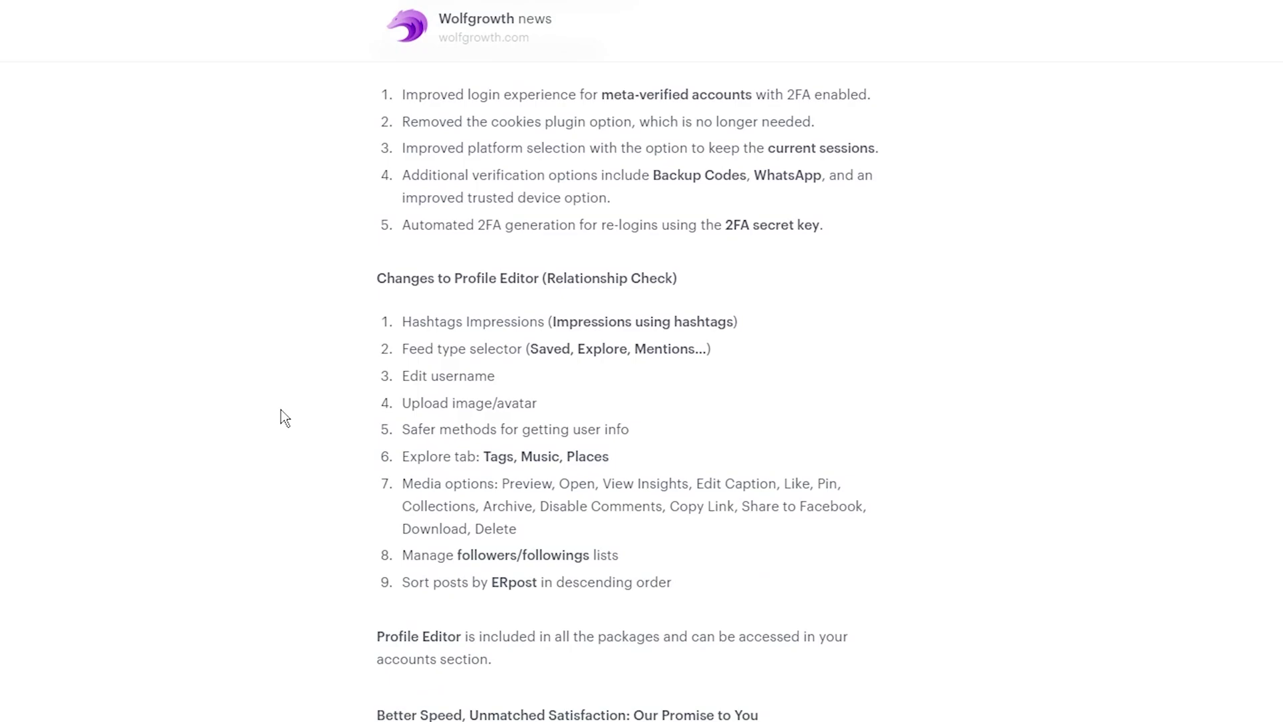
pyautogui.moveTo(374, 287); pyautogui.dragTo(671, 279)
pyautogui.click(524, 315)
pyautogui.scroll(-1, 291, 356)
pyautogui.scroll(1, 292, 356)
pyautogui.moveTo(405, 375); pyautogui.dragTo(516, 400)
pyautogui.click(274, 392)
pyautogui.moveTo(405, 558); pyautogui.dragTo(523, 548)
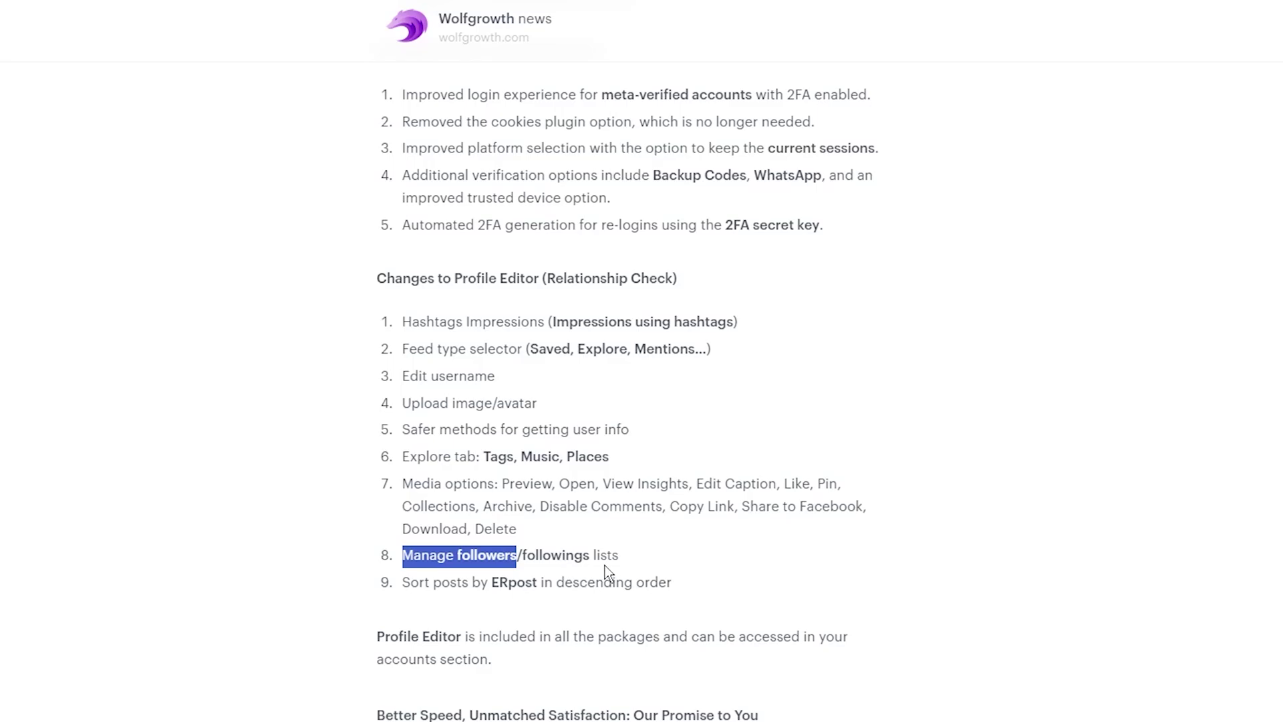
pyautogui.moveTo(406, 546); pyautogui.dragTo(658, 569)
pyautogui.click(656, 569)
# Read the article's Profile Editor availability note and the "Better Speed, Unmatched Satisfaction" section
pyautogui.scroll(-3, 261, 530)
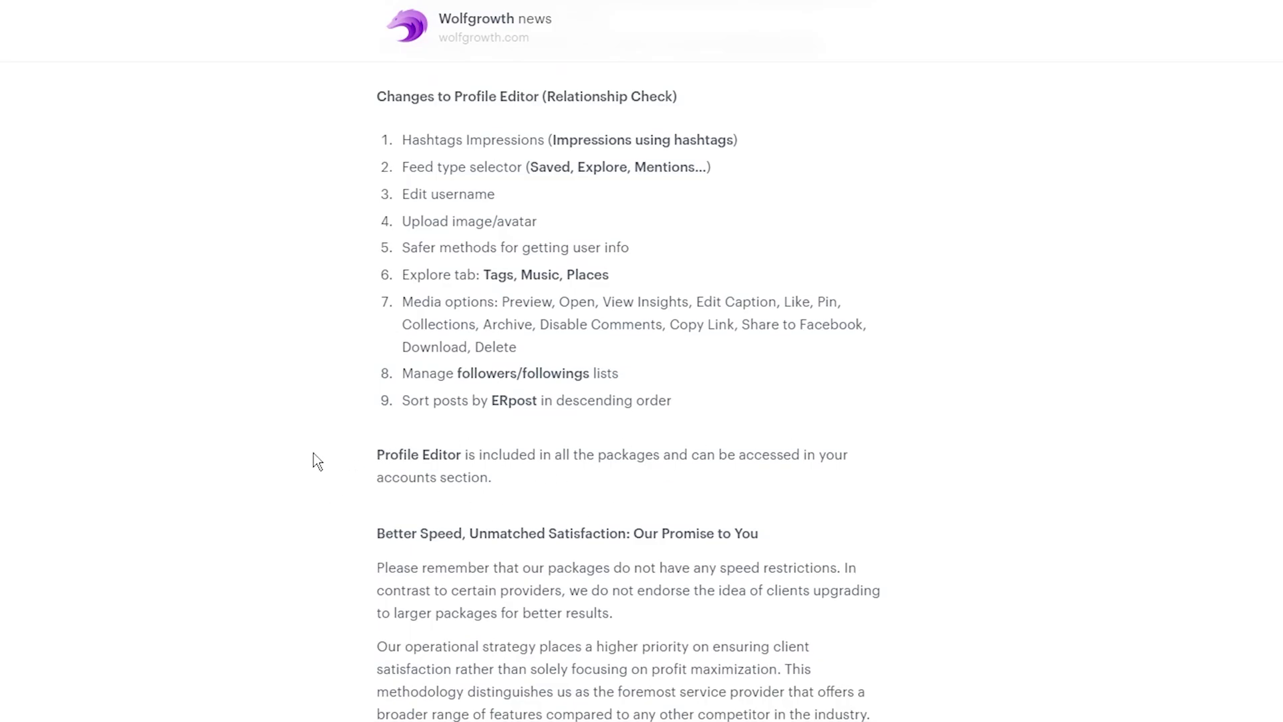
pyautogui.scroll(-4, 314, 457)
pyautogui.scroll(3, 314, 461)
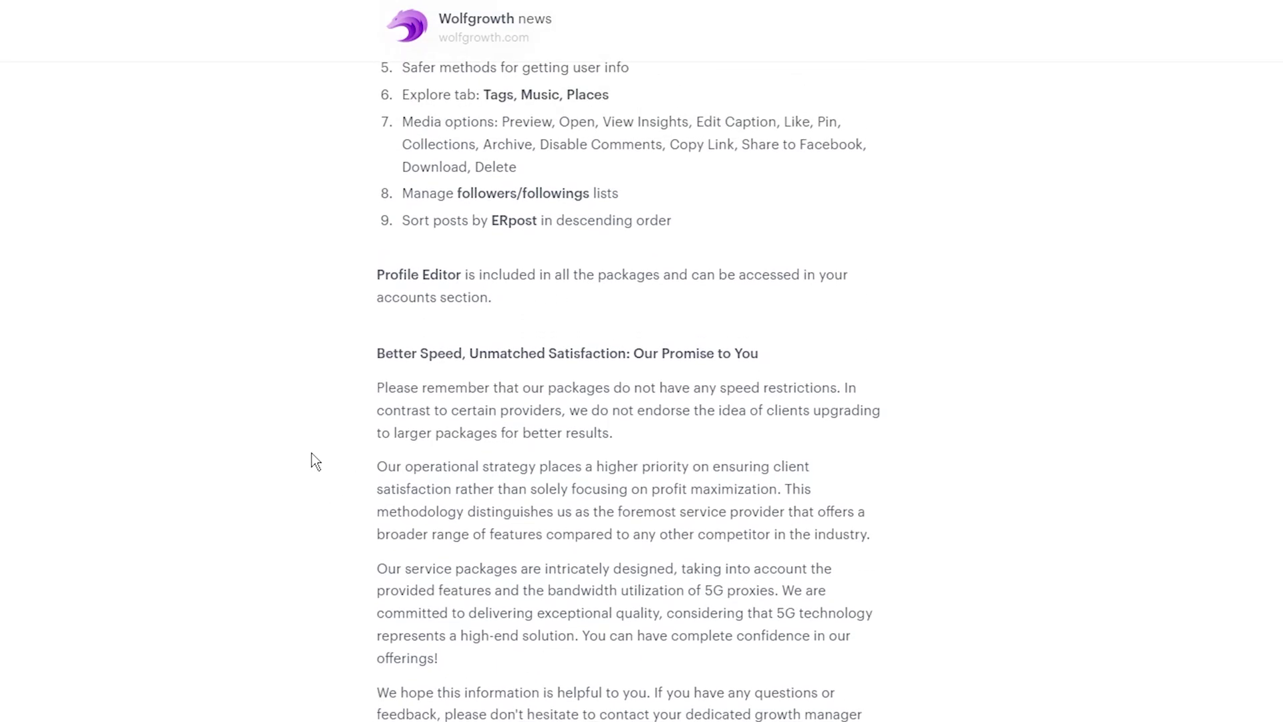
pyautogui.scroll(-1, 312, 453)
pyautogui.scroll(1, 314, 452)
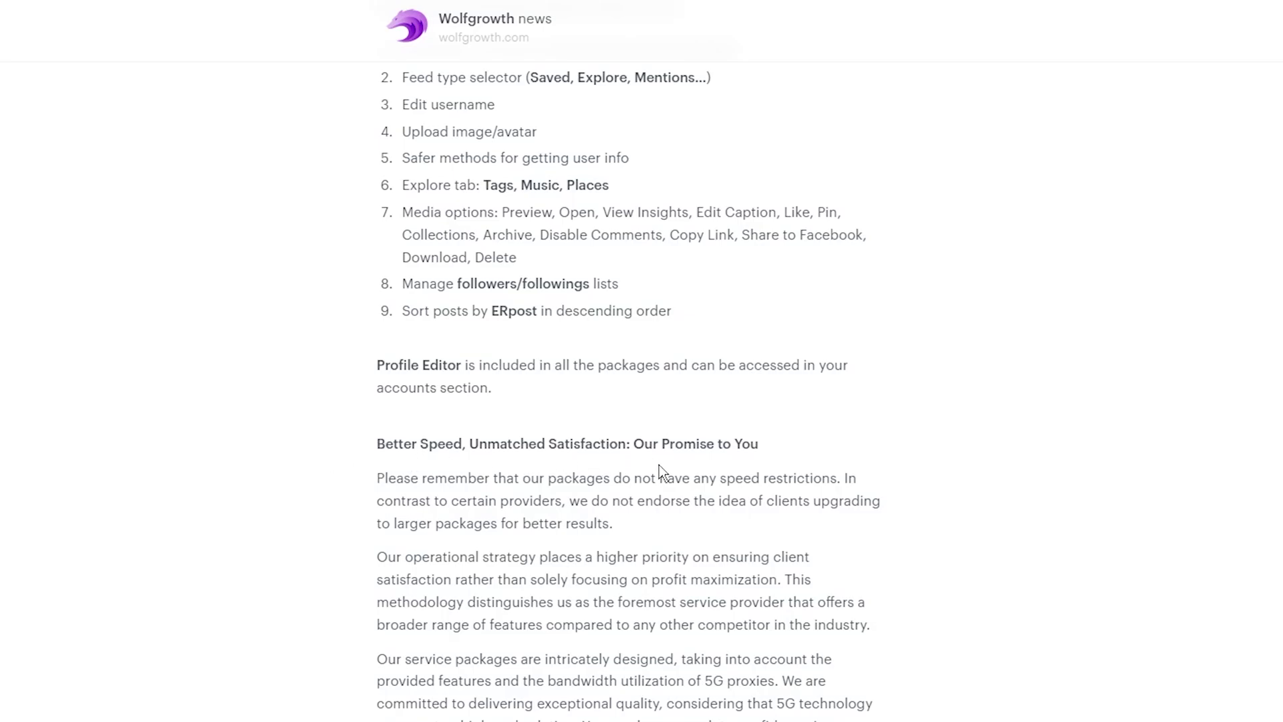
# Highlight the closing paragraphs of the article, from the speed restrictions statement to the growth manager contact note, and clear the highlight
pyautogui.scroll(-3, 535, 461)
pyautogui.moveTo(375, 298); pyautogui.dragTo(862, 624)
pyautogui.moveTo(439, 568); pyautogui.dragTo(320, 535)
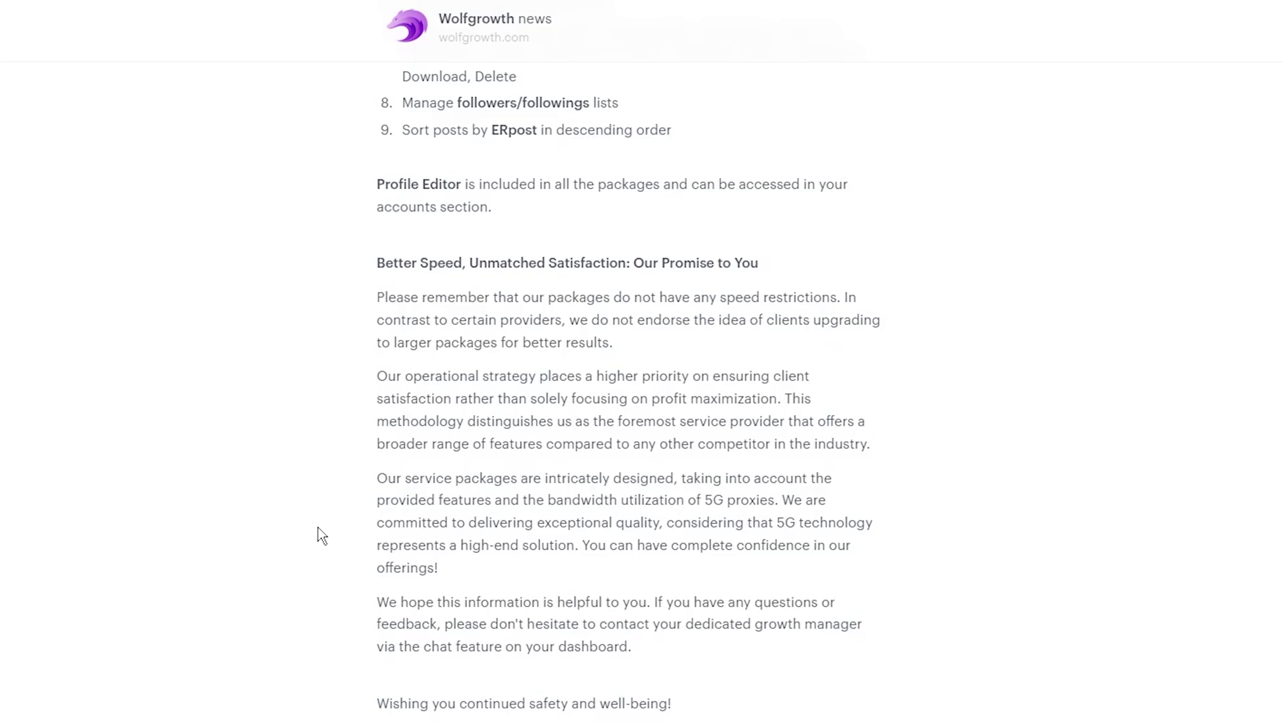
# Look back over the article from its introduction through the "Changes to the Mass Story Engager Pro" and "Changes to Your Login Experience" lists
pyautogui.scroll(20, 323, 536)
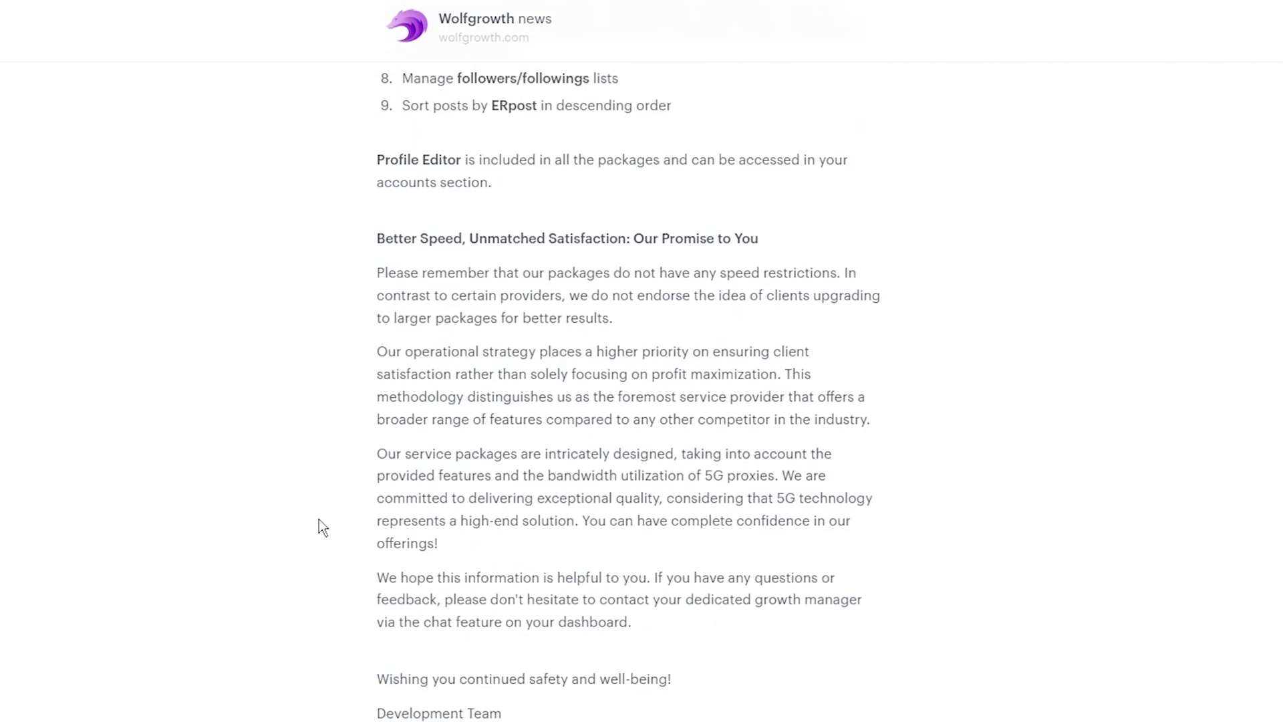
pyautogui.scroll(20, 319, 526)
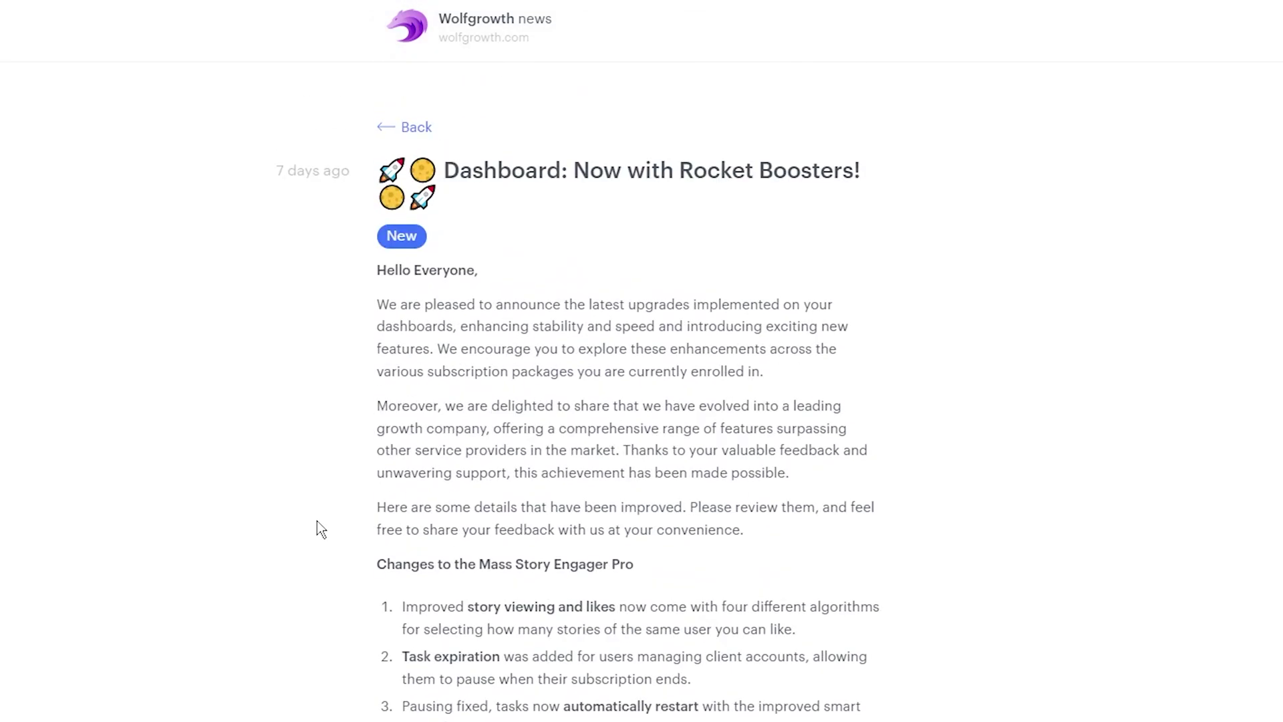
pyautogui.scroll(-5, 319, 528)
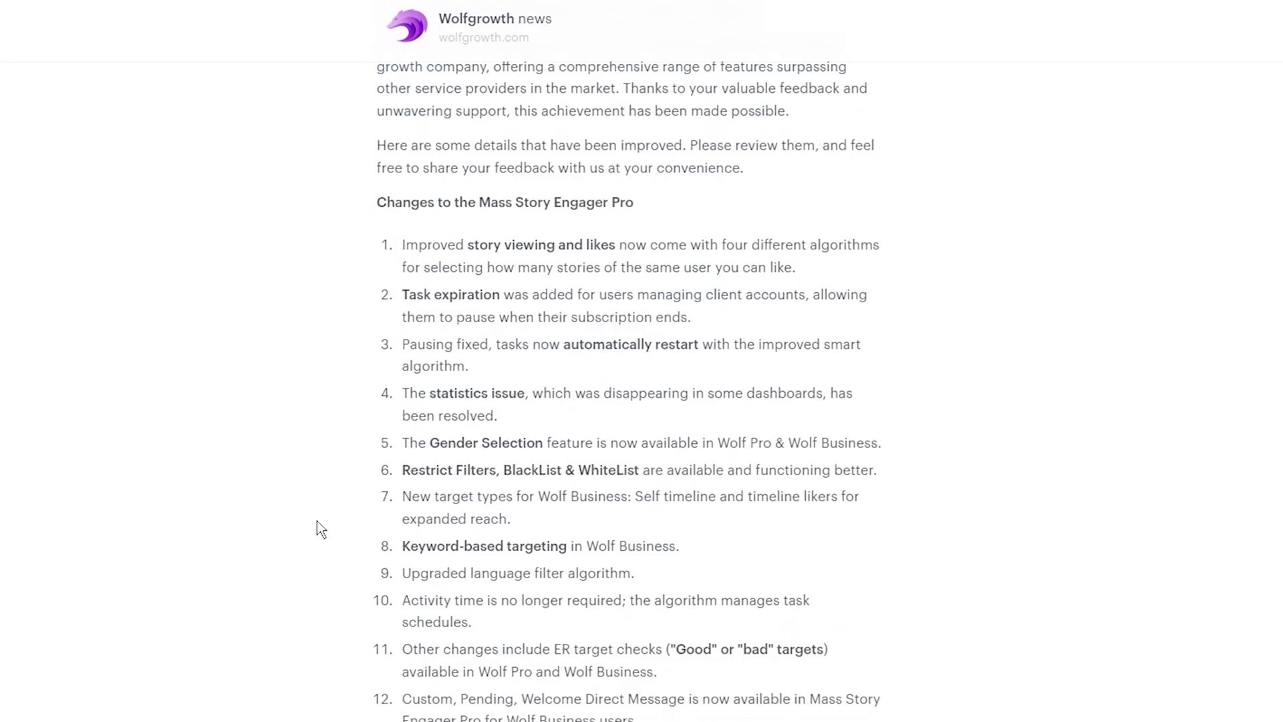
pyautogui.scroll(5, 319, 523)
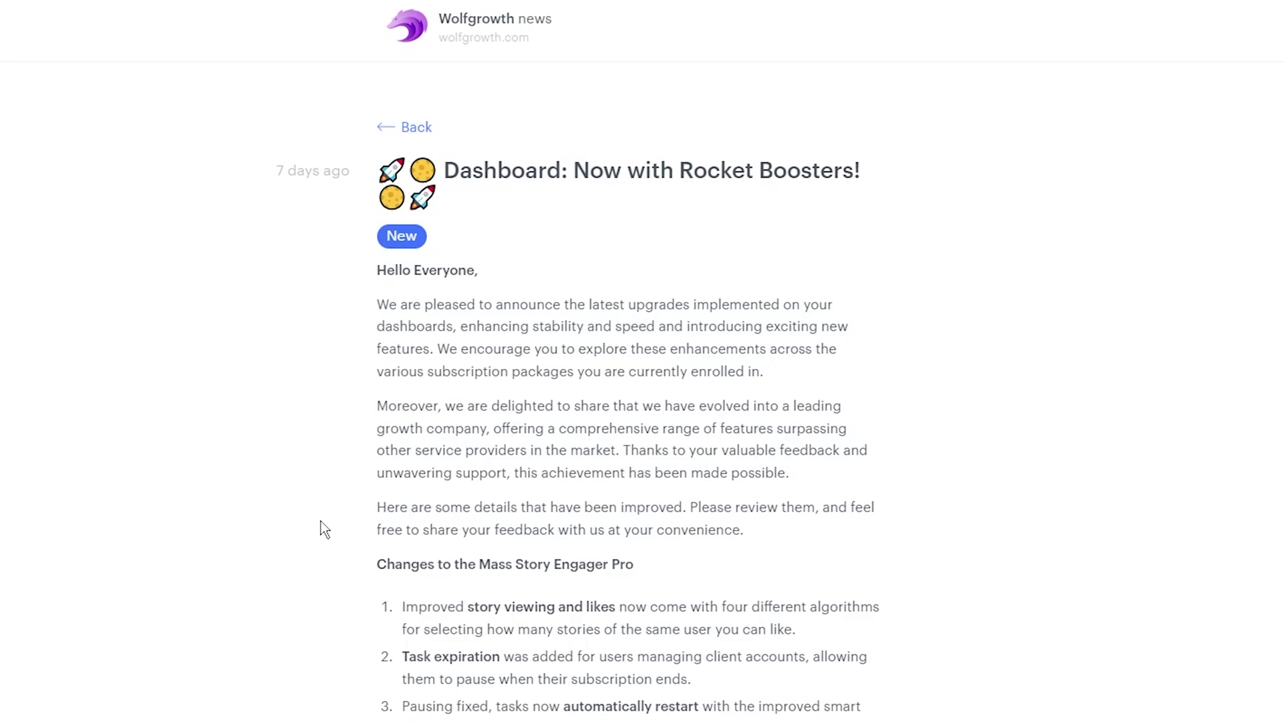
pyautogui.scroll(-5, 311, 528)
pyautogui.scroll(4, 311, 528)
pyautogui.scroll(2, 311, 528)
pyautogui.scroll(-4, 152, 379)
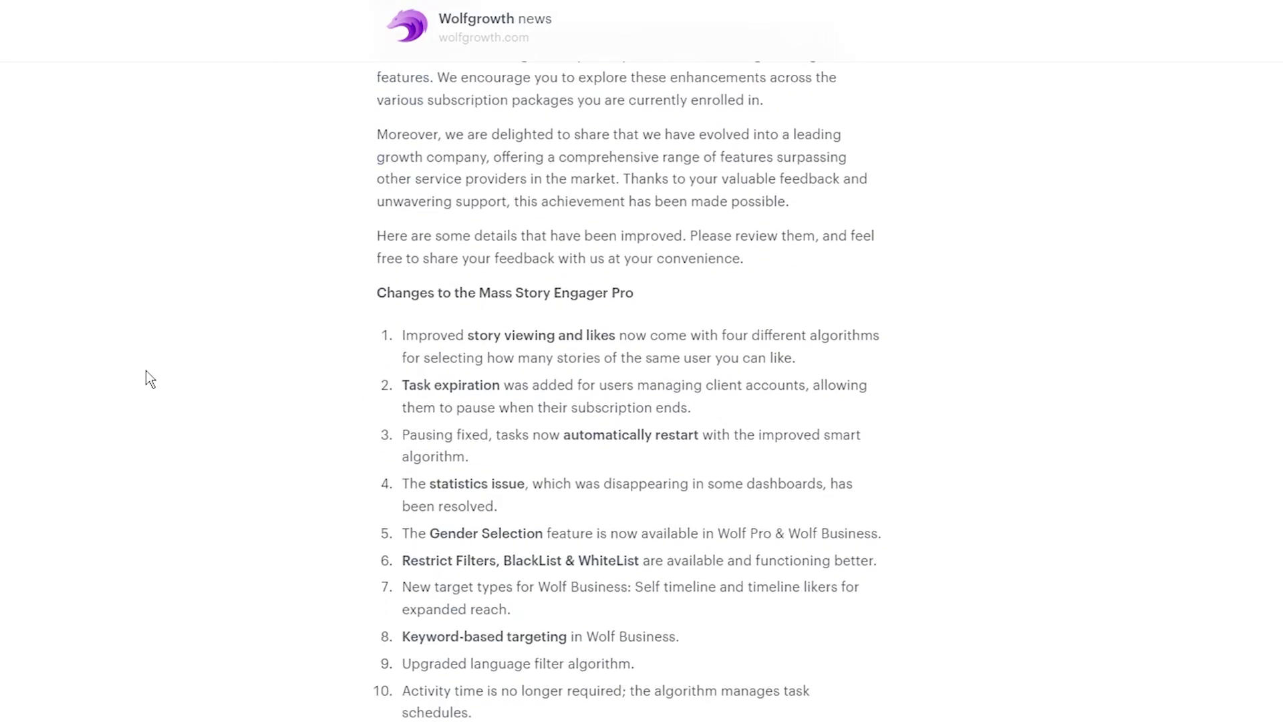
pyautogui.scroll(3, 263, 394)
pyautogui.scroll(-6, 324, 424)
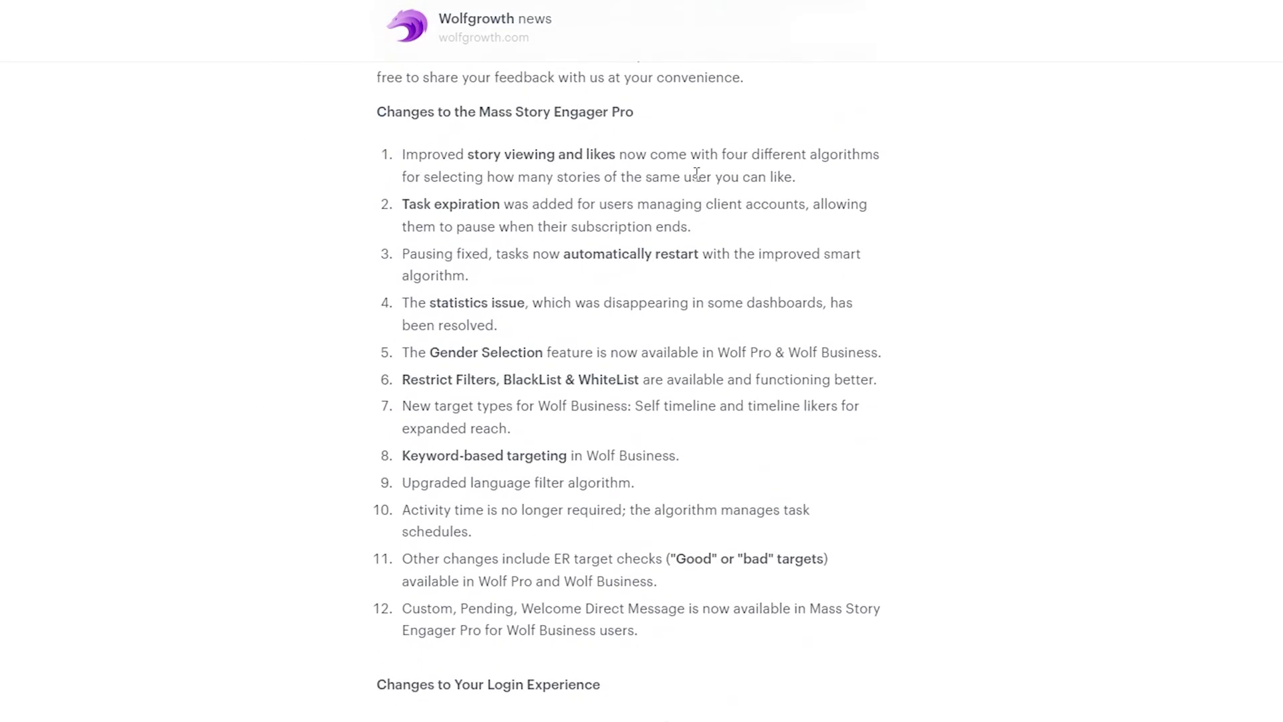
pyautogui.scroll(1, 399, 347)
pyautogui.scroll(6, 400, 352)
pyautogui.scroll(-17, 373, 349)
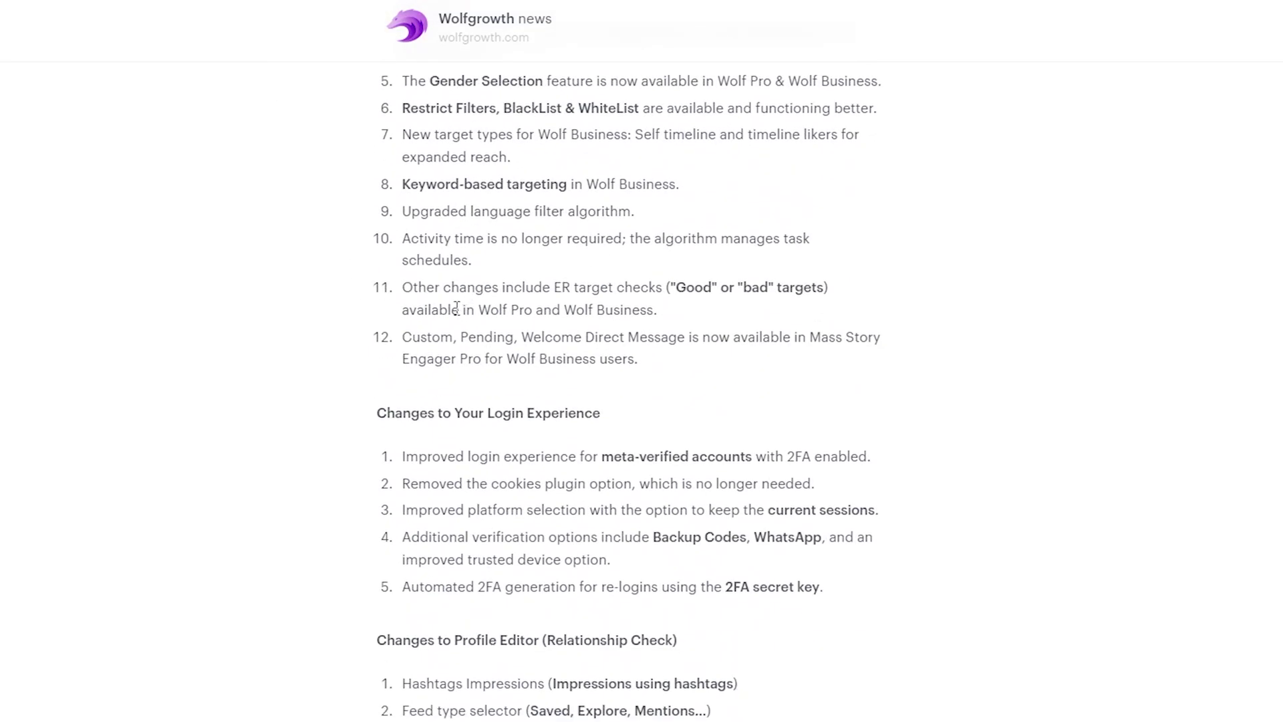
pyautogui.scroll(1, 361, 349)
pyautogui.scroll(15, 359, 343)
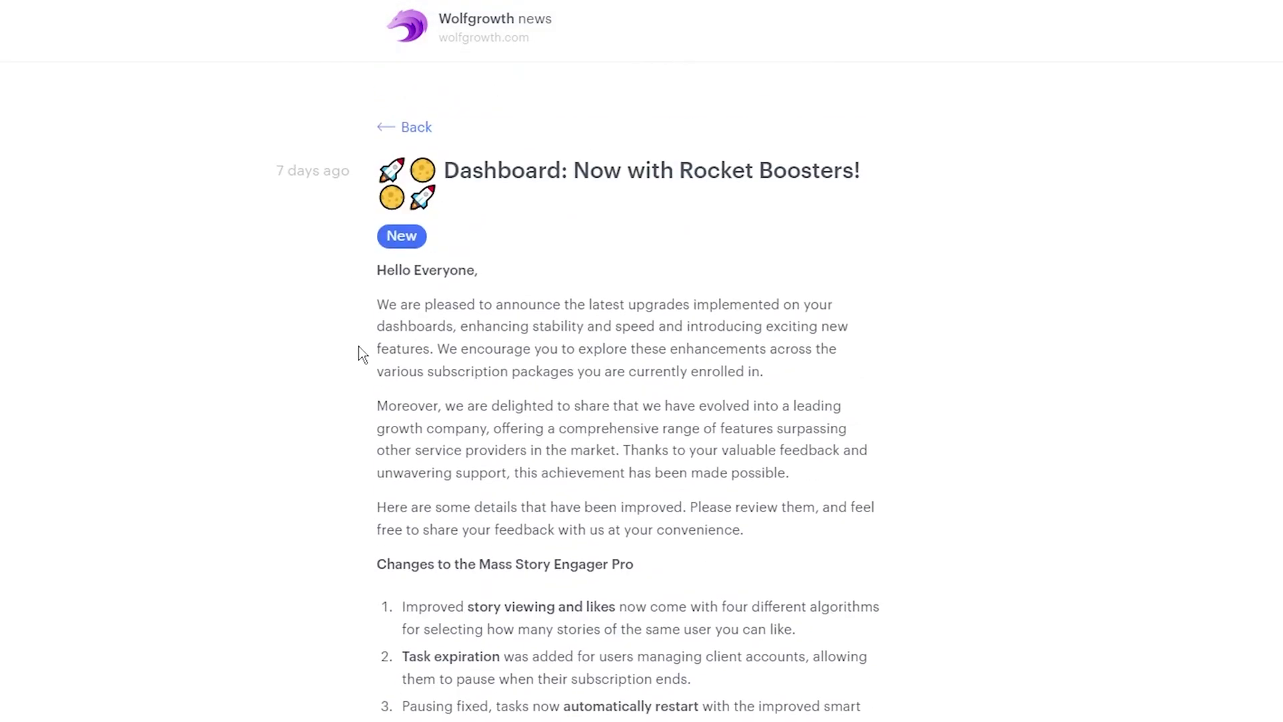
pyautogui.scroll(-4, 323, 356)
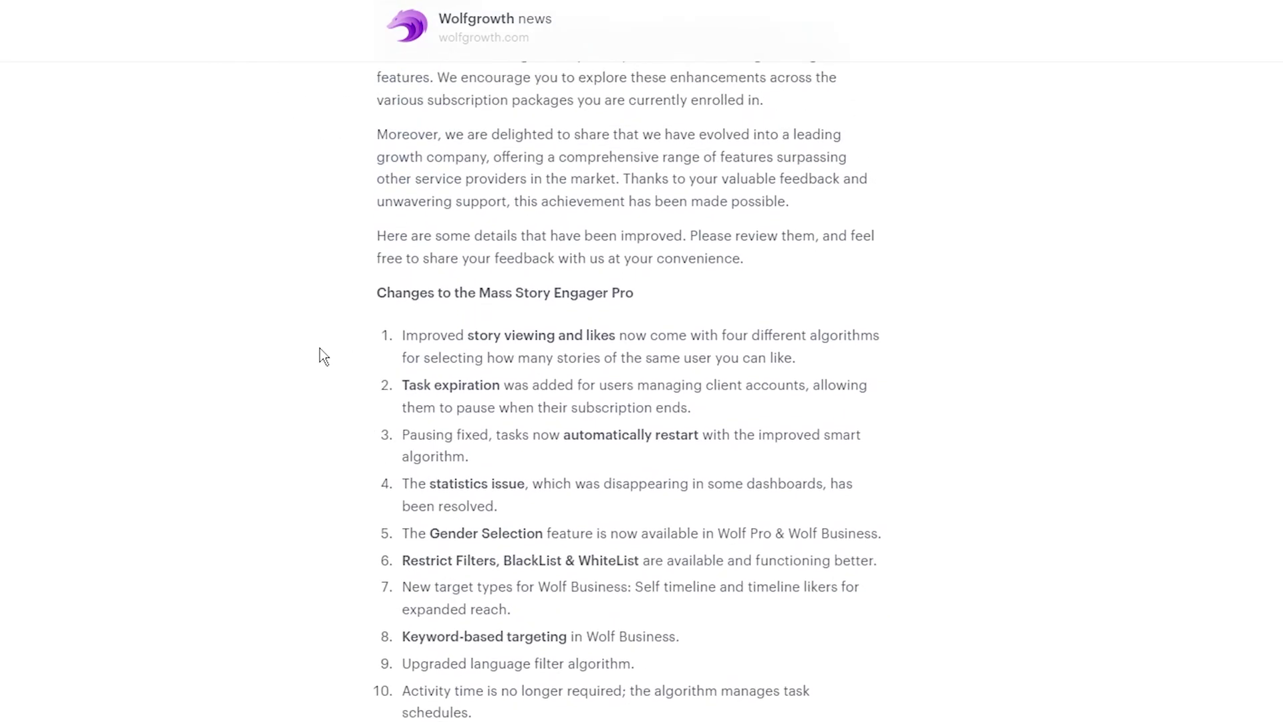